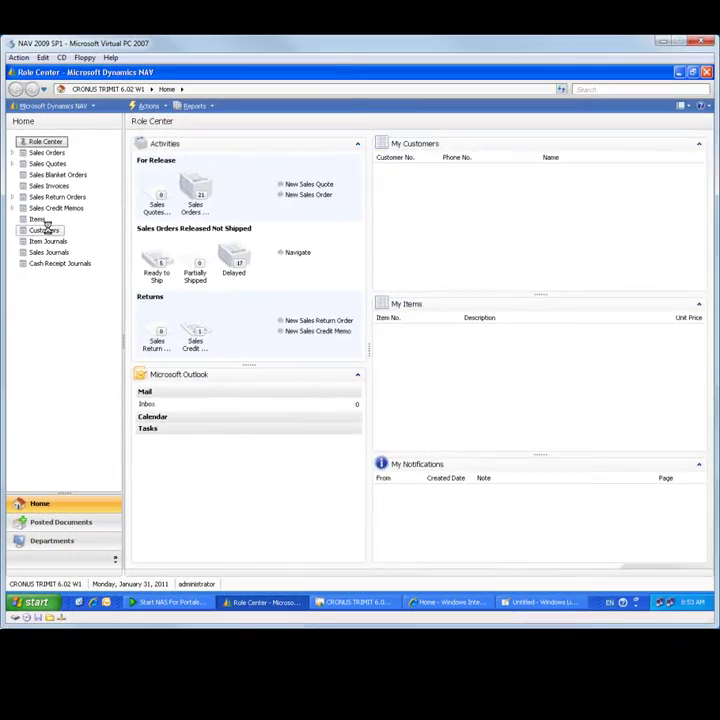
- Compare The Fashion Store UK's transaction history in the B2B portal with its customer statistics in Dynamics NAV
click(44, 229)
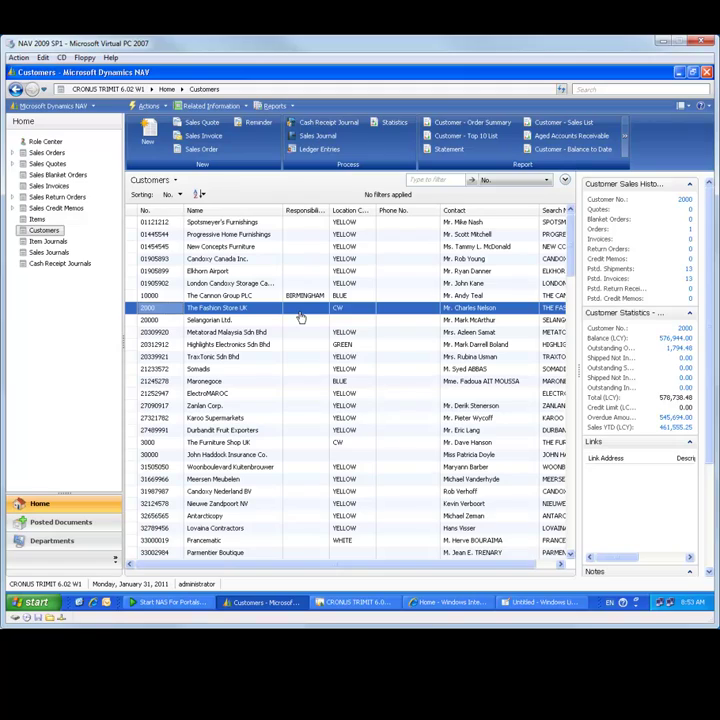
click(447, 604)
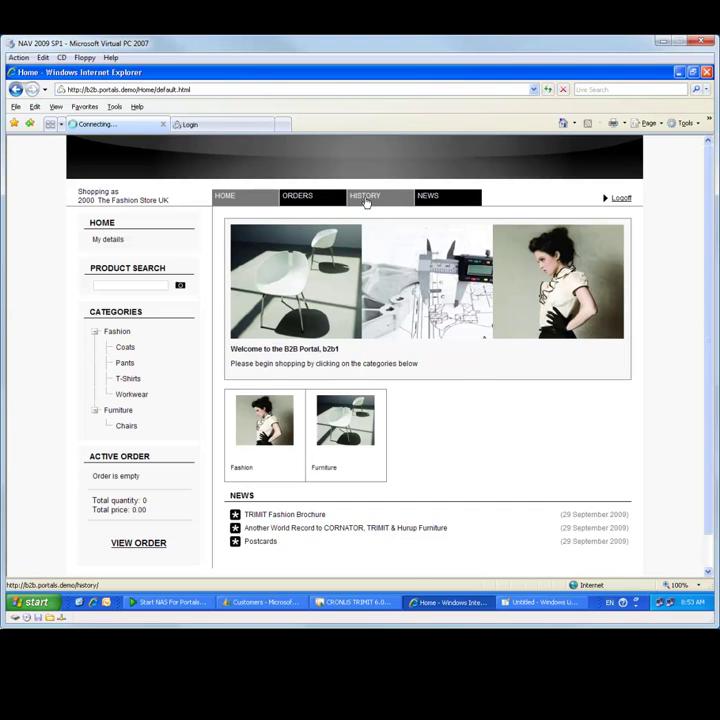
click(366, 199)
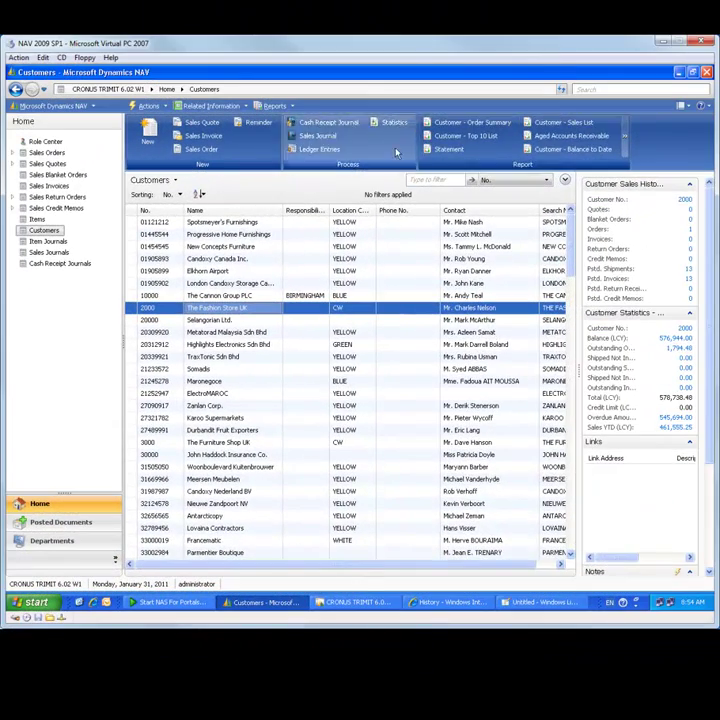
click(393, 122)
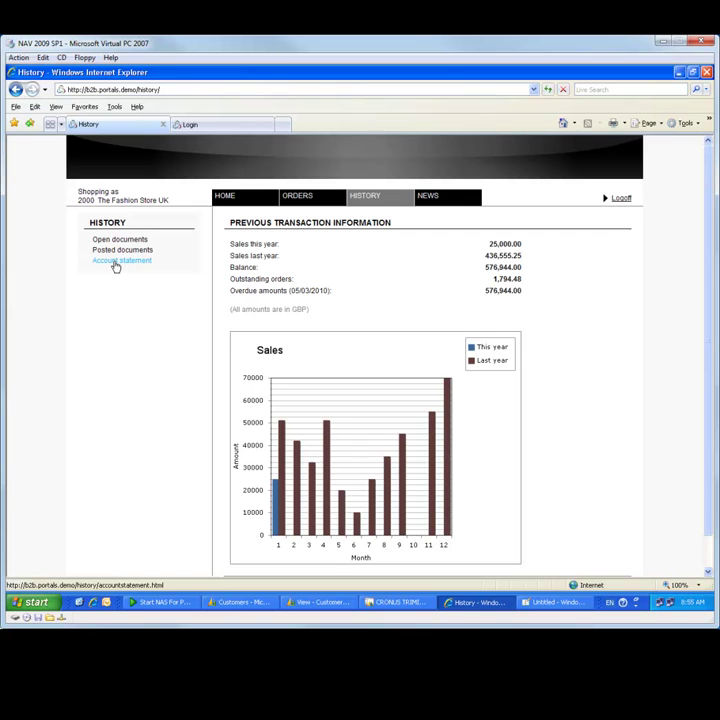
- Check the B2B portal's order list against the open sales orders in Dynamics NAV, and return to the portal
click(294, 198)
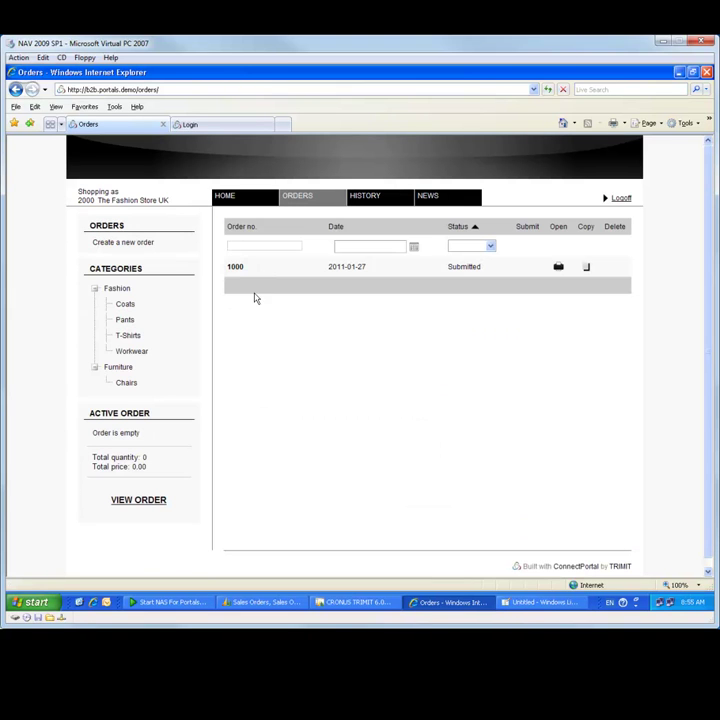
click(278, 602)
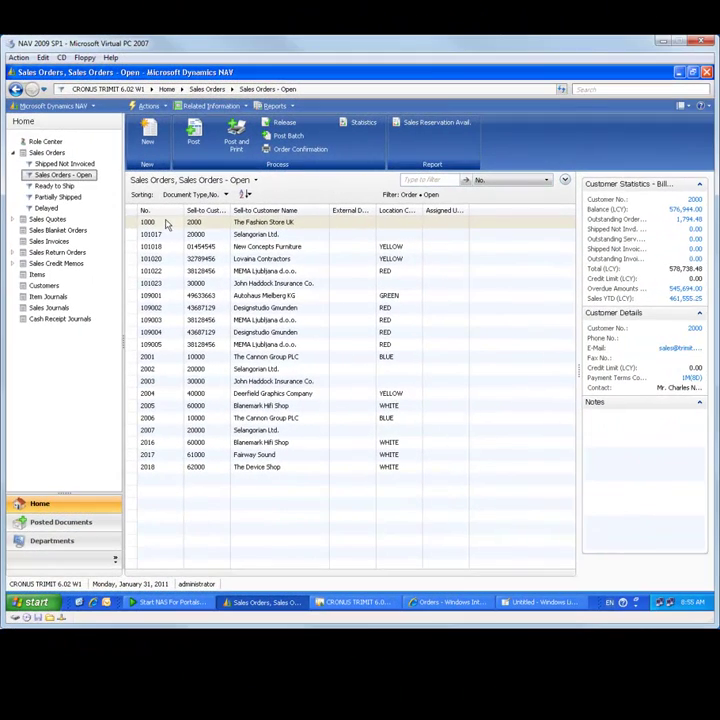
click(452, 603)
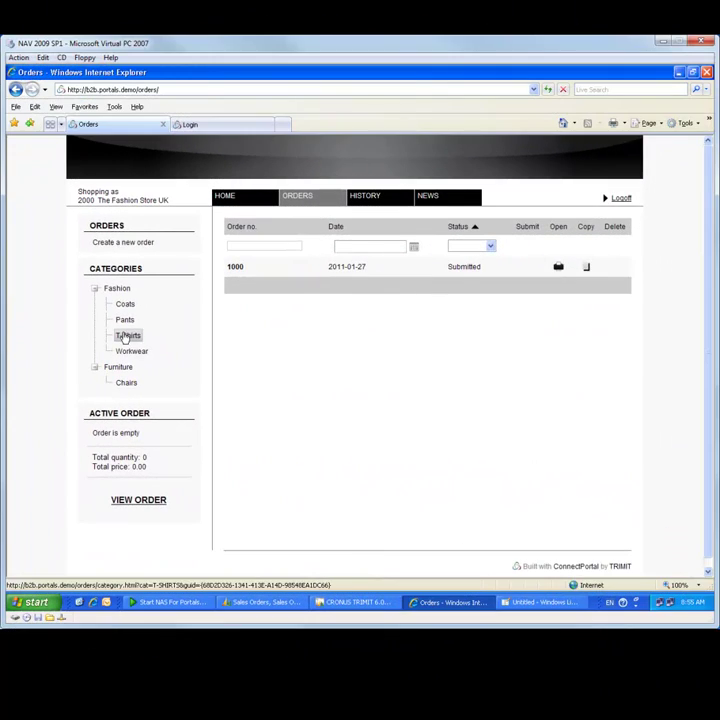
- Add white long-sleeve sweaters from the T-Shirts category to the order: 2 in S, 3 in M and 4 in L
click(127, 337)
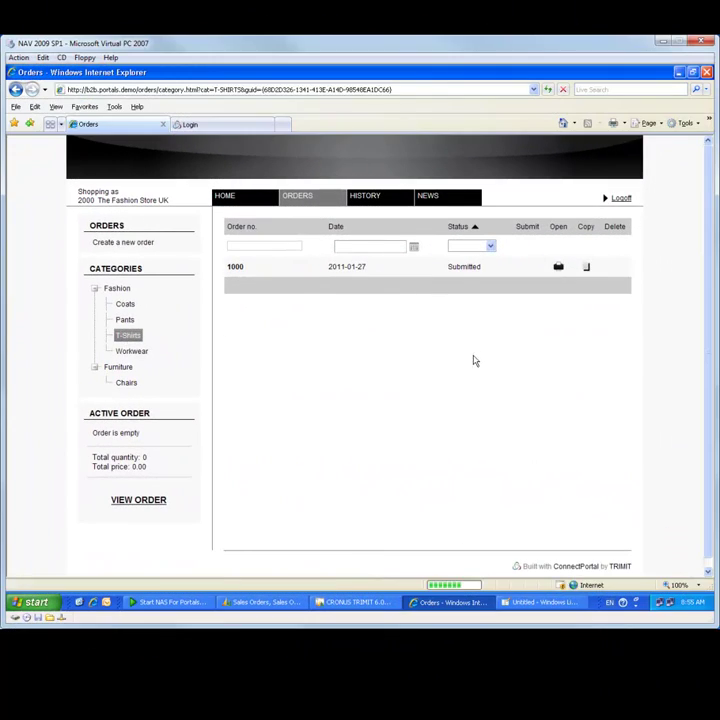
click(260, 287)
click(363, 372)
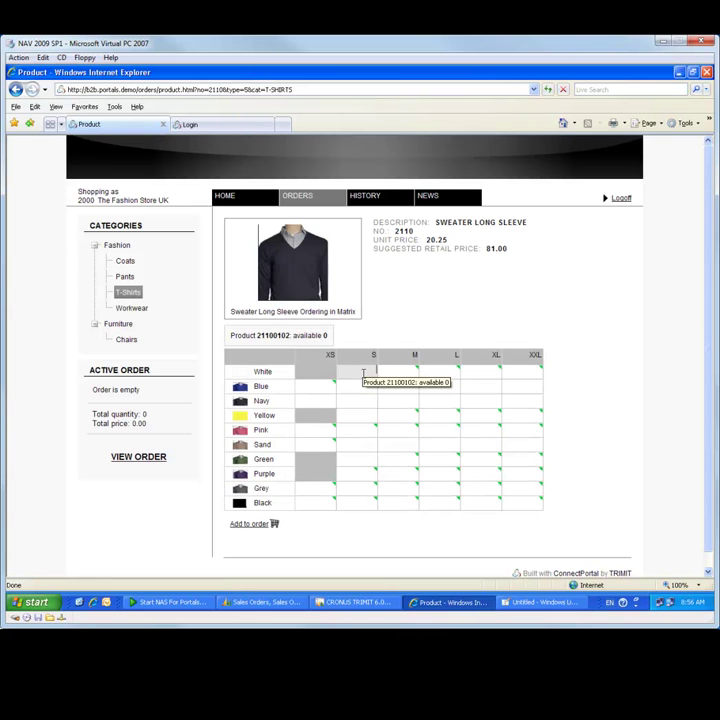
text(2)
key(Tab)
text(3)
key(Tab)
text(3)
key(Tab)
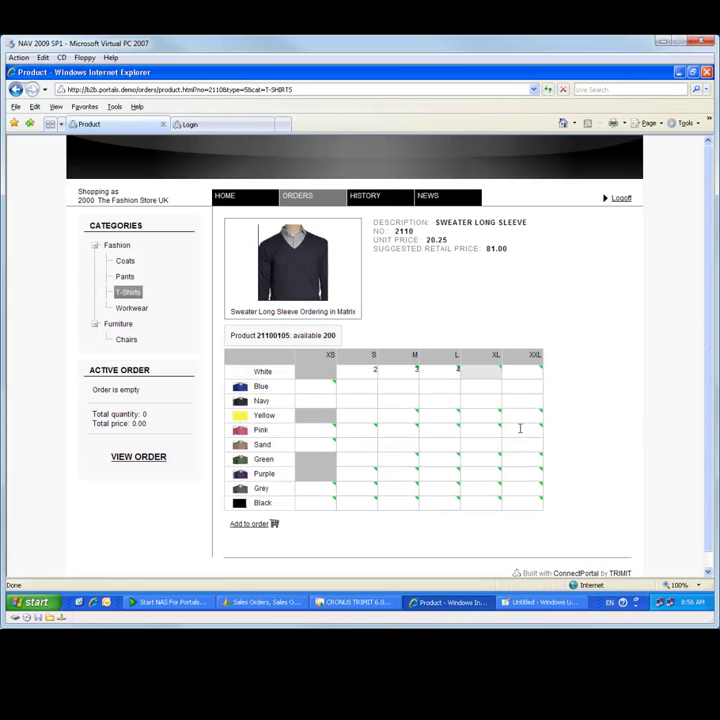
click(242, 530)
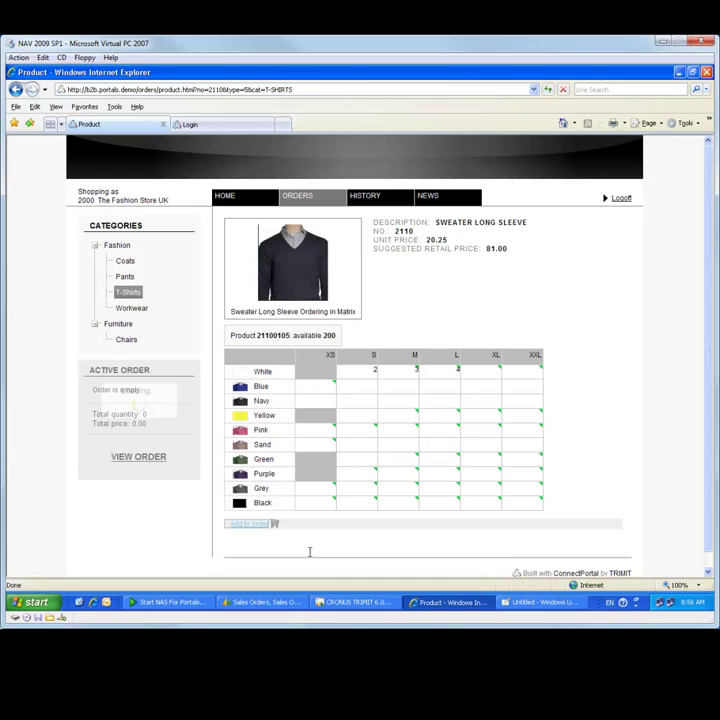
- Add blue fire-resistant working trousers from the Workwear category to the order: 2 in M, 3 in L, 4 in XL and 3 in XXL
click(132, 309)
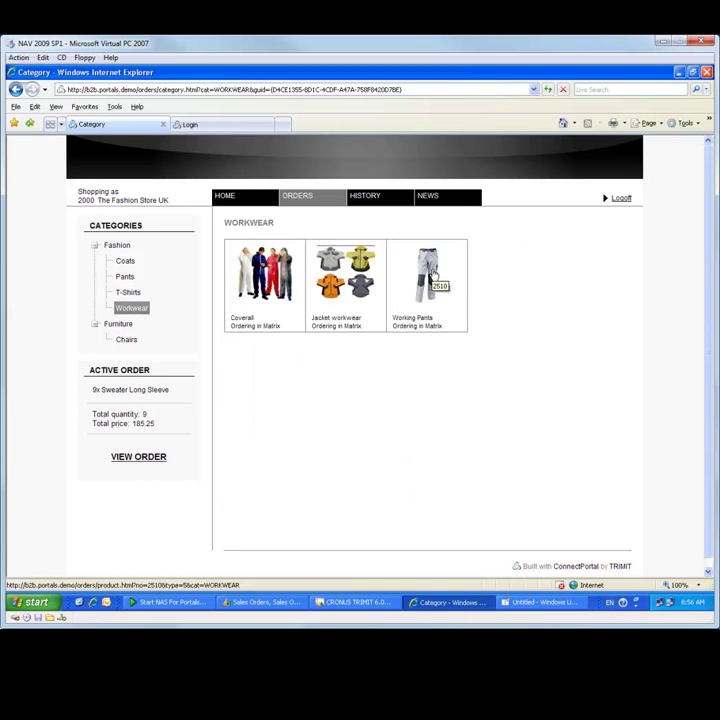
click(433, 275)
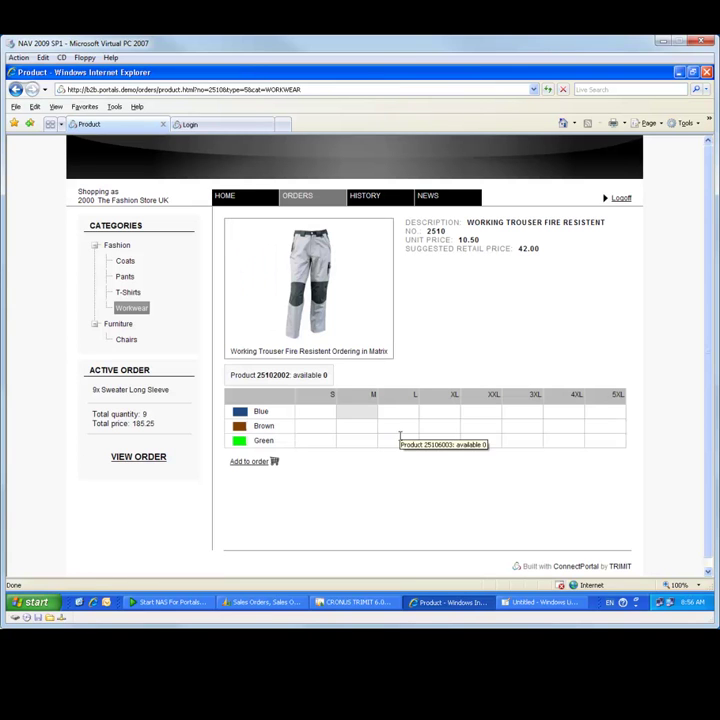
text(3)
key(Tab)
text(4)
key(Tab)
text(3)
key(Tab)
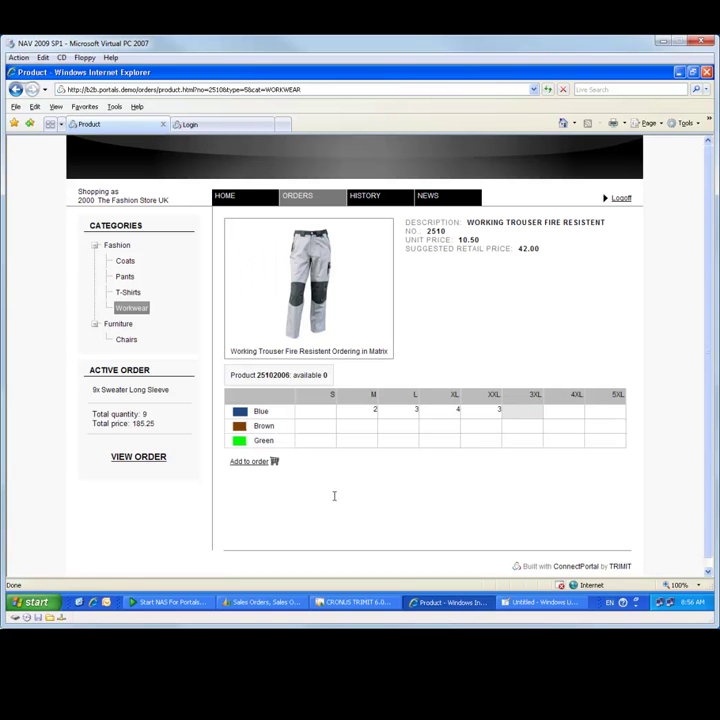
click(253, 462)
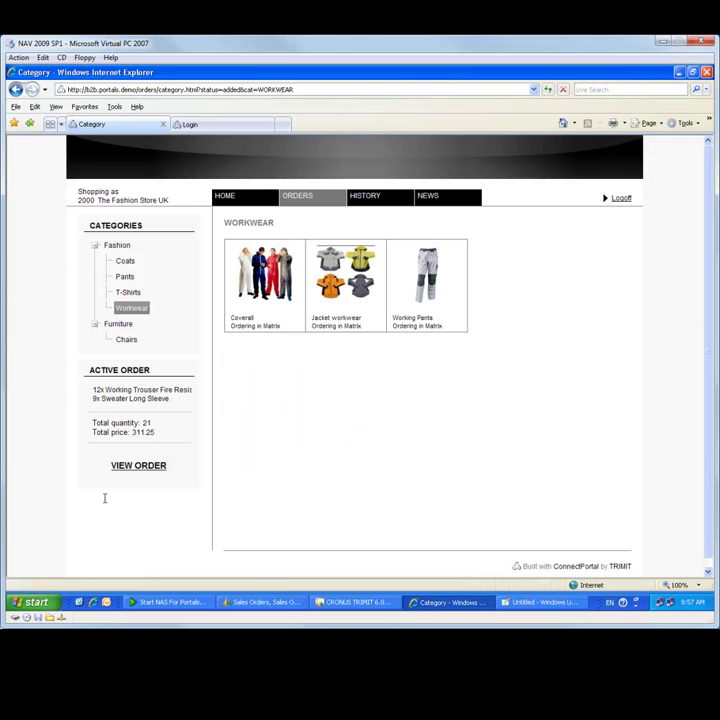
- Save the active portal order without submitting it, and open the matching sales quote for The Fashion Store UK in Dynamics NAV
click(138, 465)
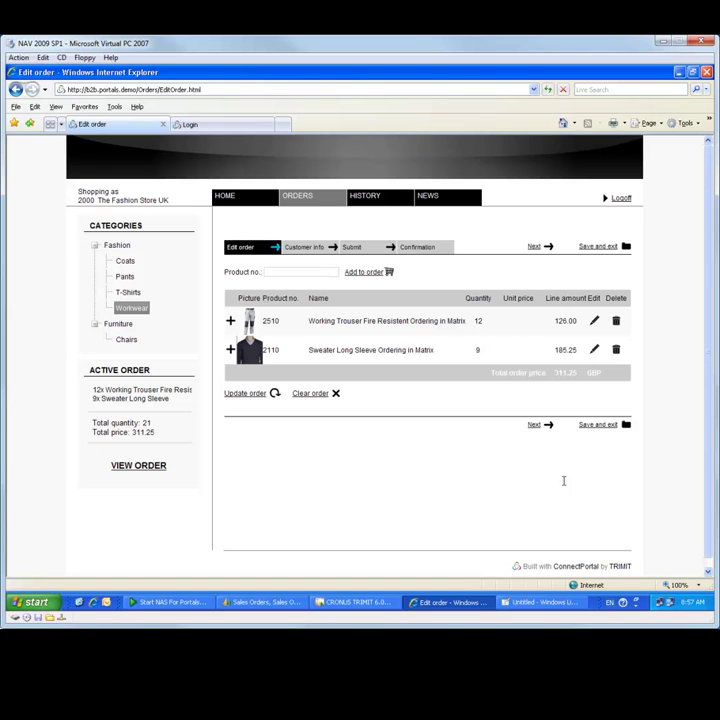
click(591, 428)
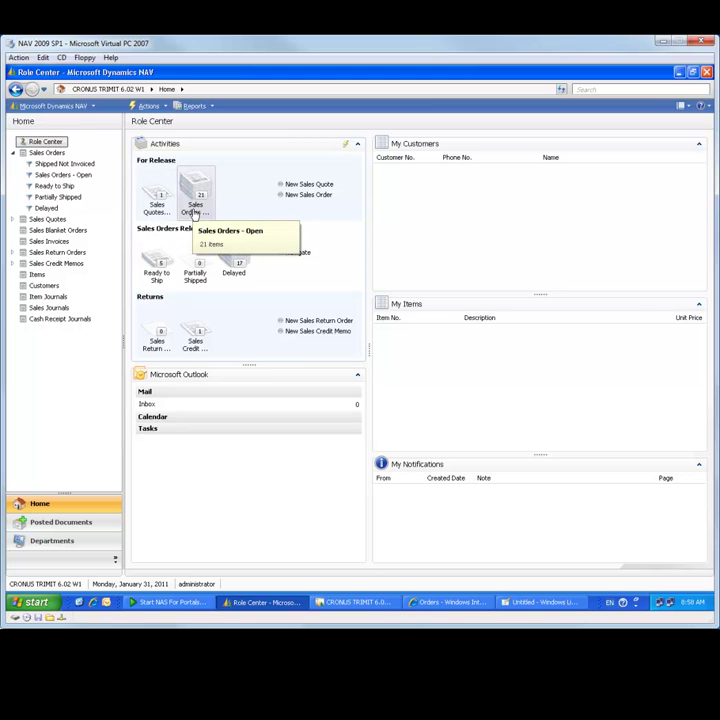
click(160, 208)
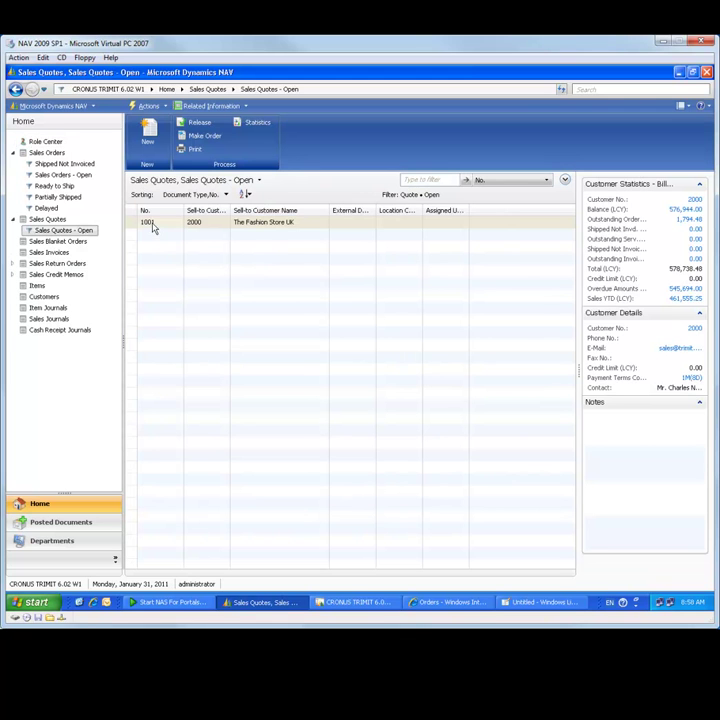
double_click(152, 224)
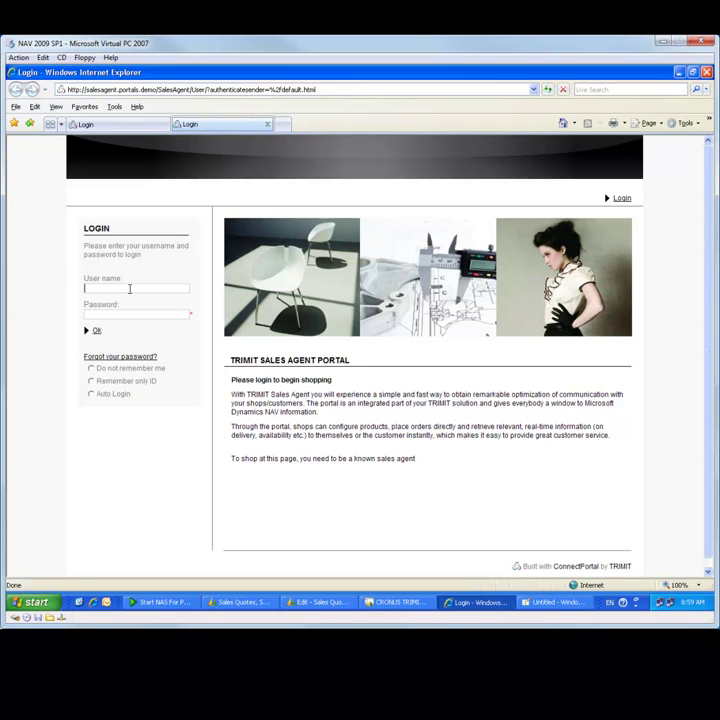
- Log in to the TRIMIT Sales Agent Portal in the browser with the agent's user name and password
key(Tab)
text(••••••••••)
click(98, 333)
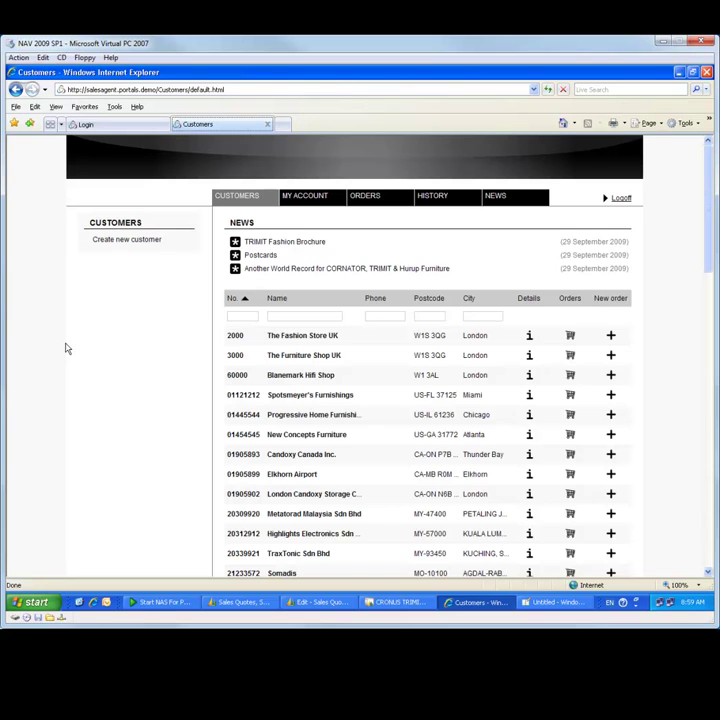
- View the logged-in sales agent's details on the account page
click(304, 195)
drag(378, 238, 320, 240)
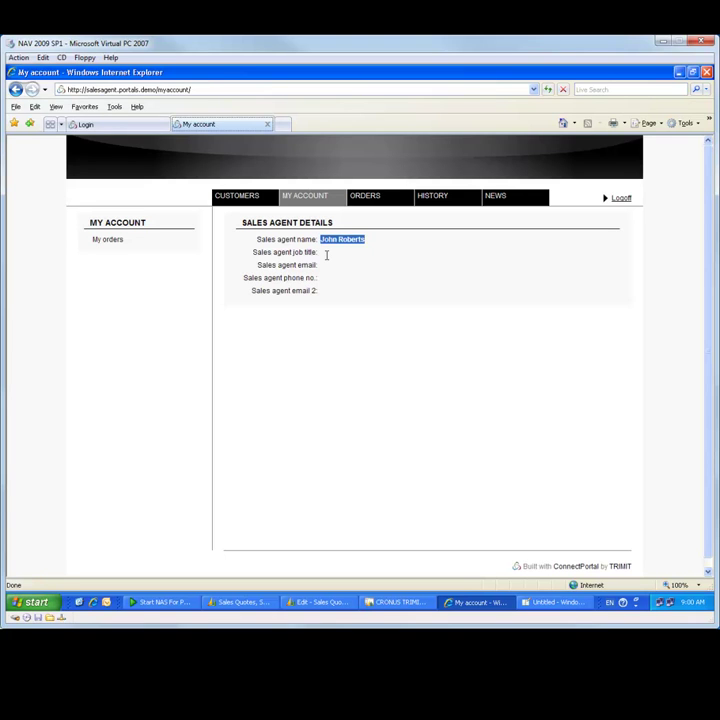
click(380, 248)
- Select The Fashion Store UK as the customer to shop for, and open its saved order for editing
click(366, 199)
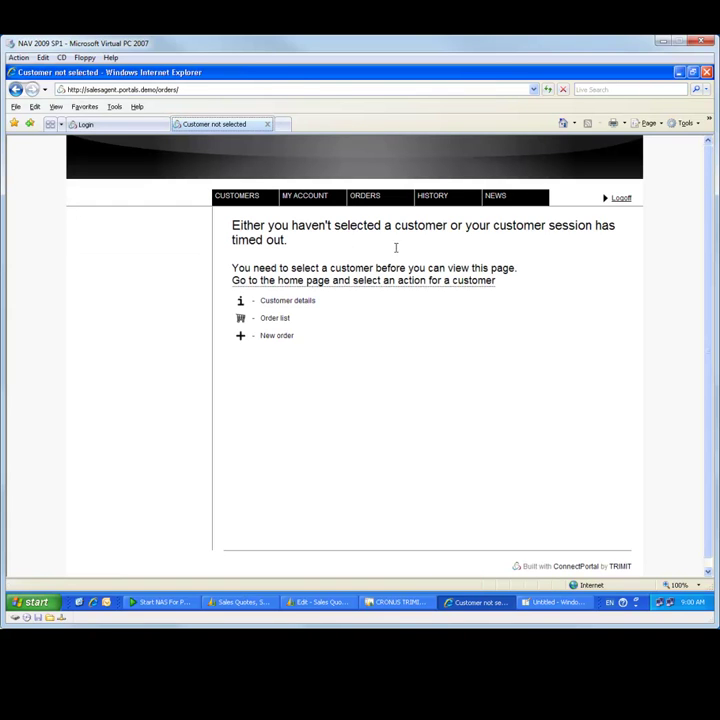
click(234, 202)
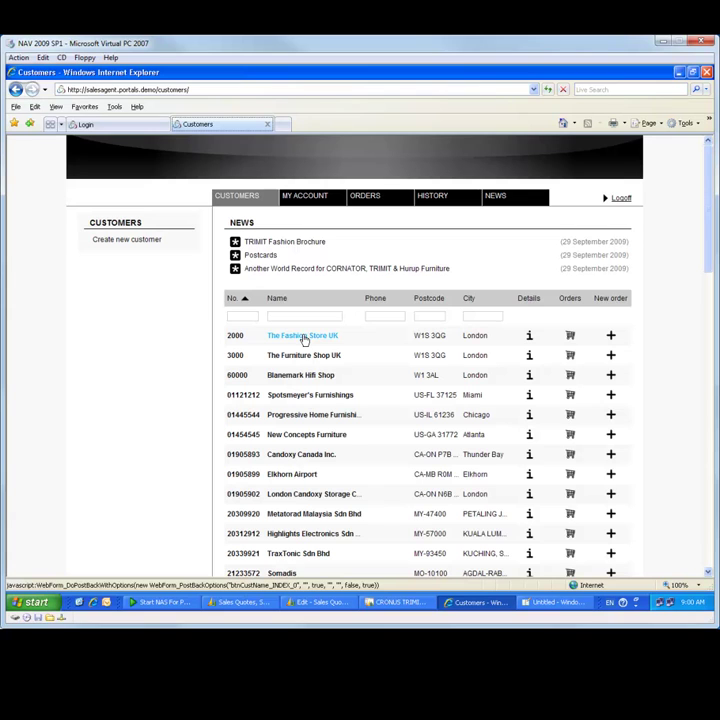
click(304, 339)
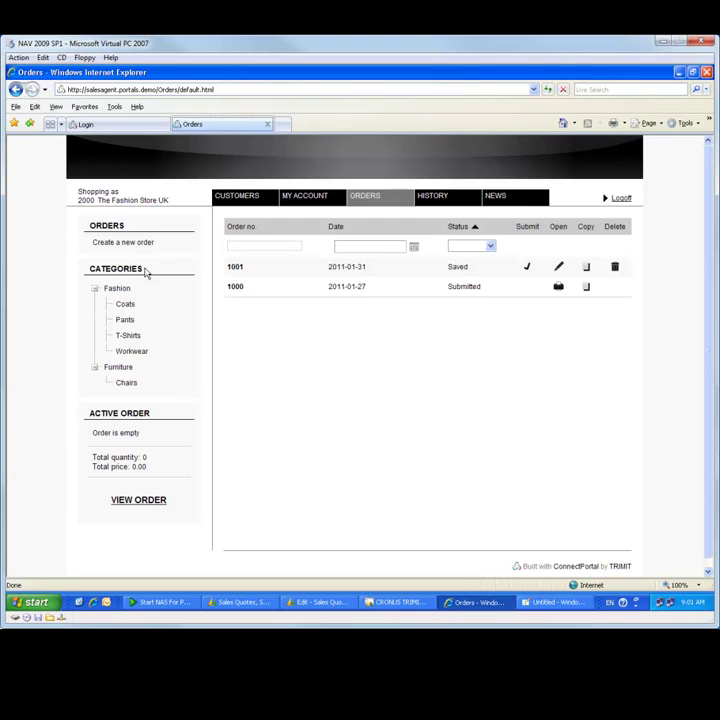
click(558, 267)
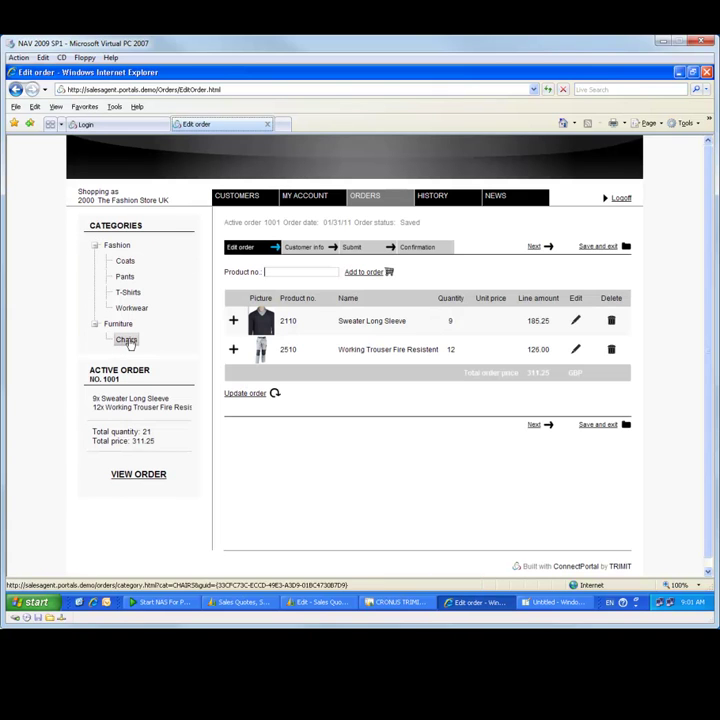
- Configure a design-your-own chair with type Classic, wood Oak, surface treatment Nature, seat cover Wooden Seat and seat color Natural
click(127, 340)
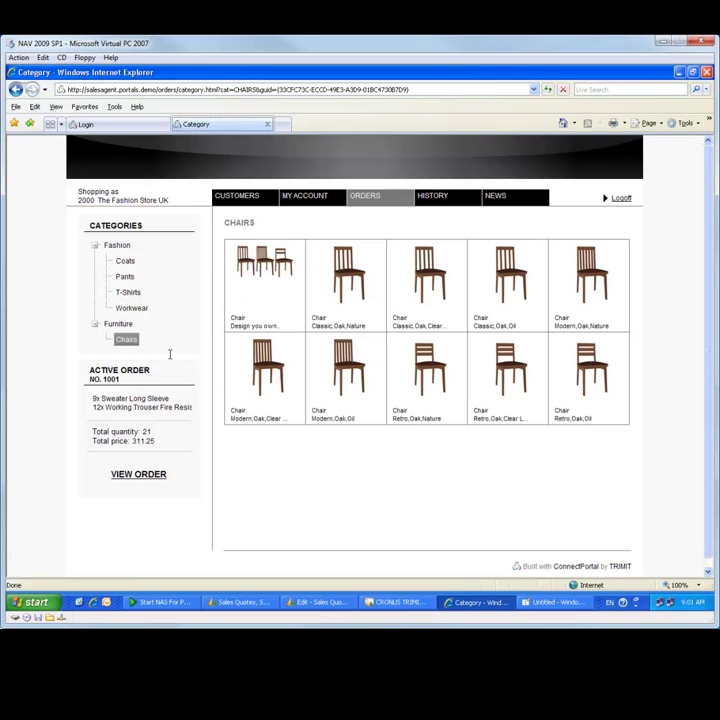
click(266, 272)
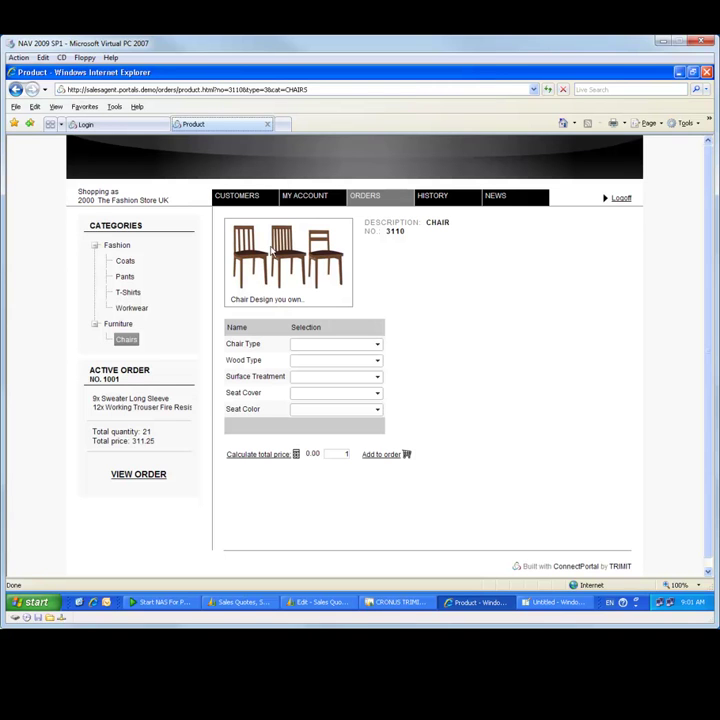
click(378, 345)
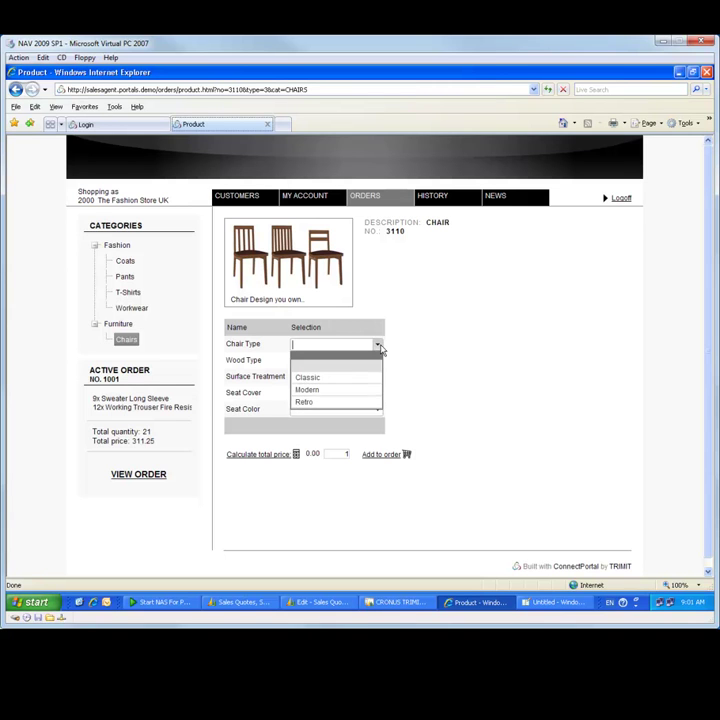
click(325, 374)
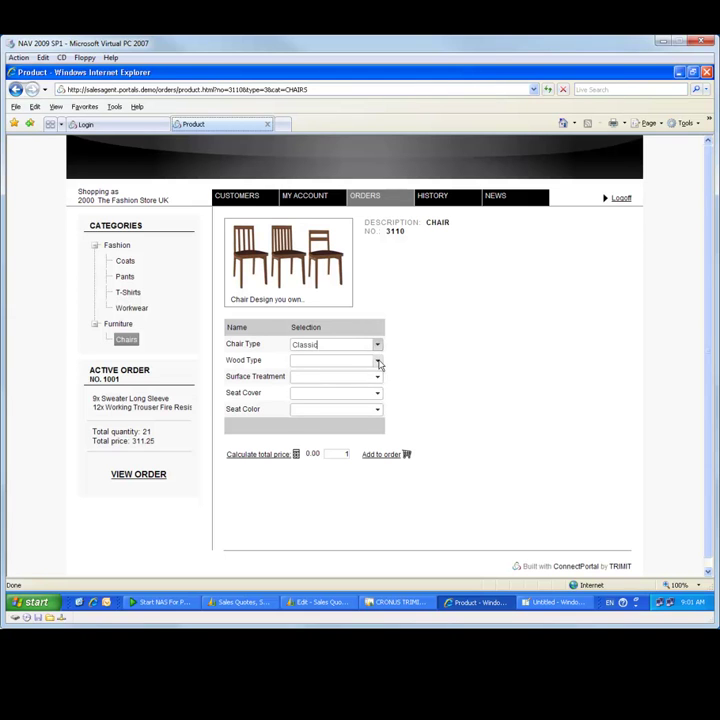
click(378, 362)
click(318, 398)
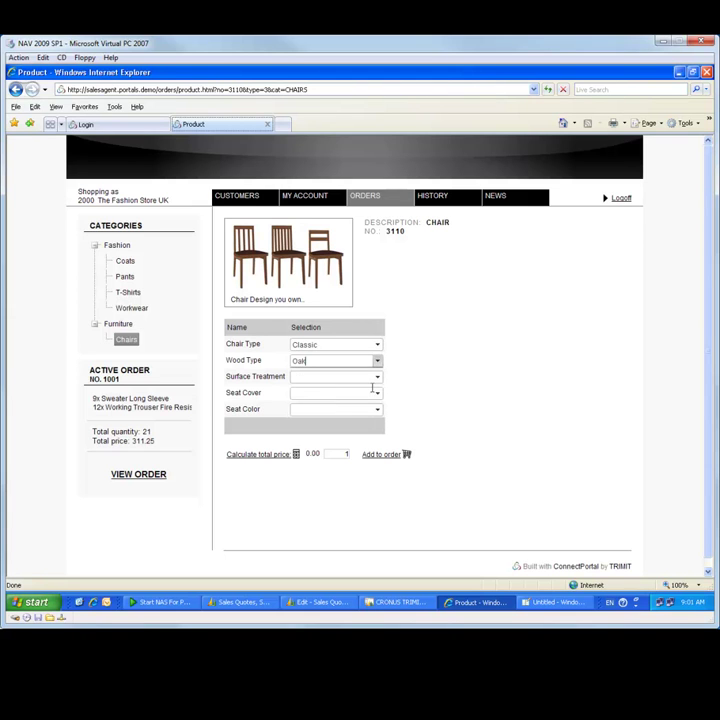
click(378, 377)
click(308, 414)
click(378, 394)
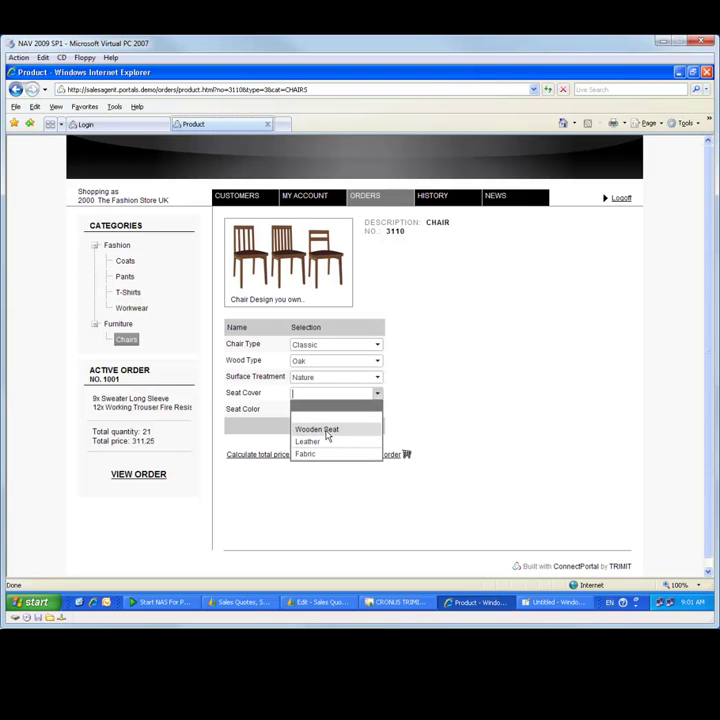
click(326, 430)
click(378, 413)
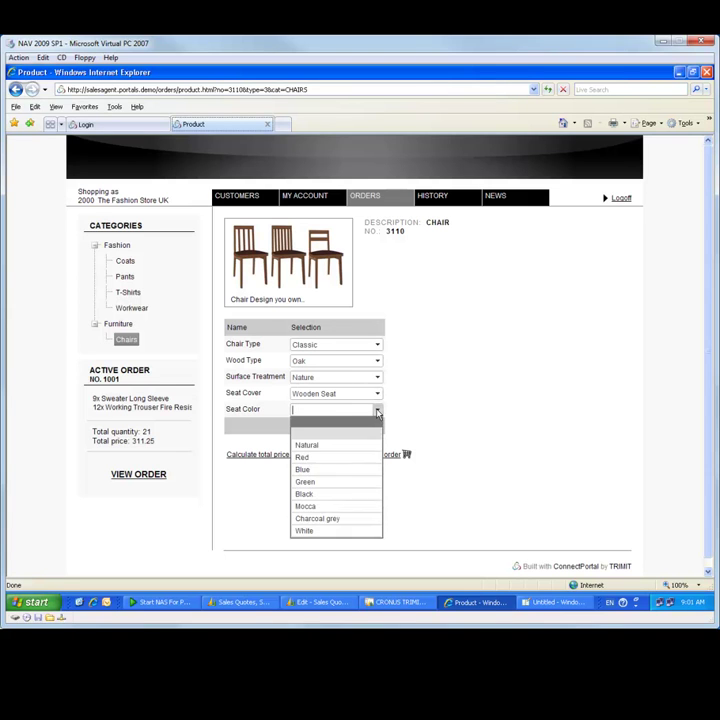
click(310, 445)
- Add 4 of the configured chairs to the saved order and view the order lines
drag(344, 454, 366, 457)
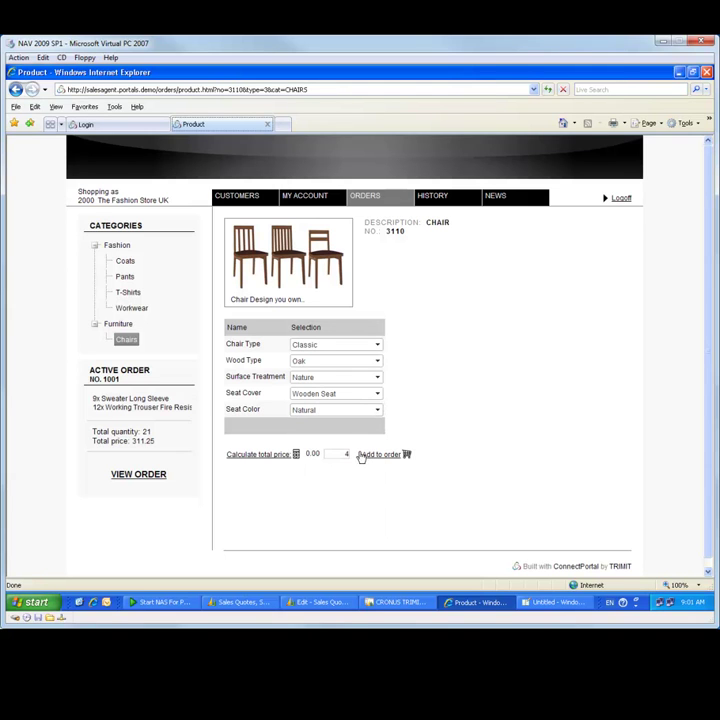
click(379, 458)
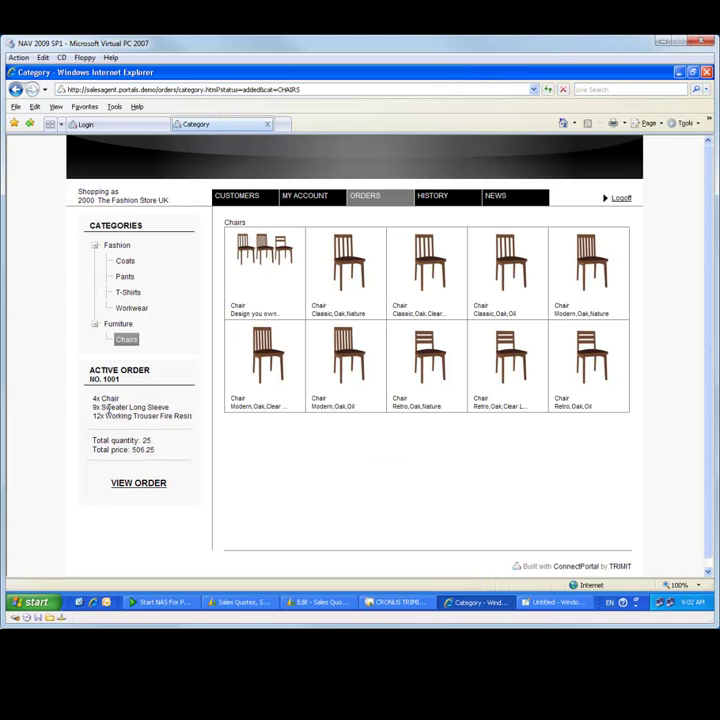
click(141, 484)
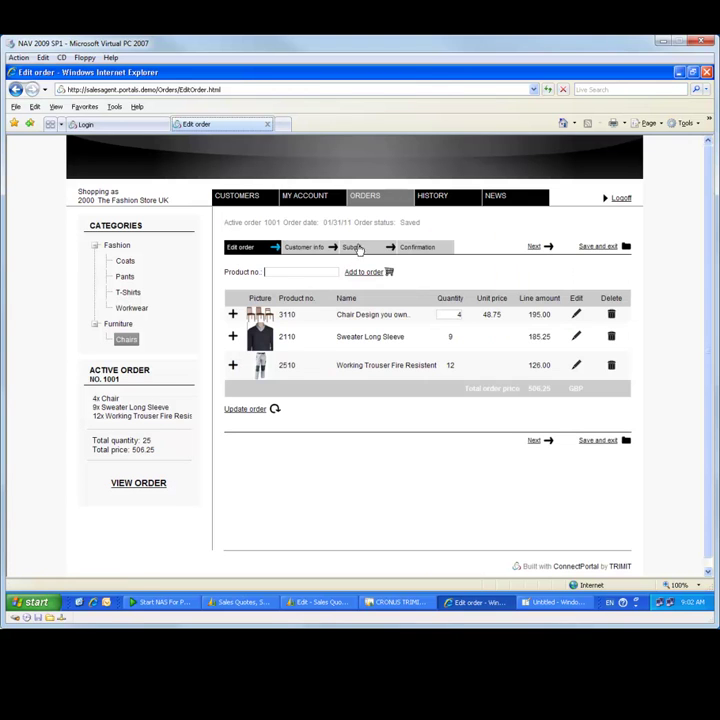
- Open the order's submit page and examine the details of the chair, sweater and working trouser lines
click(357, 249)
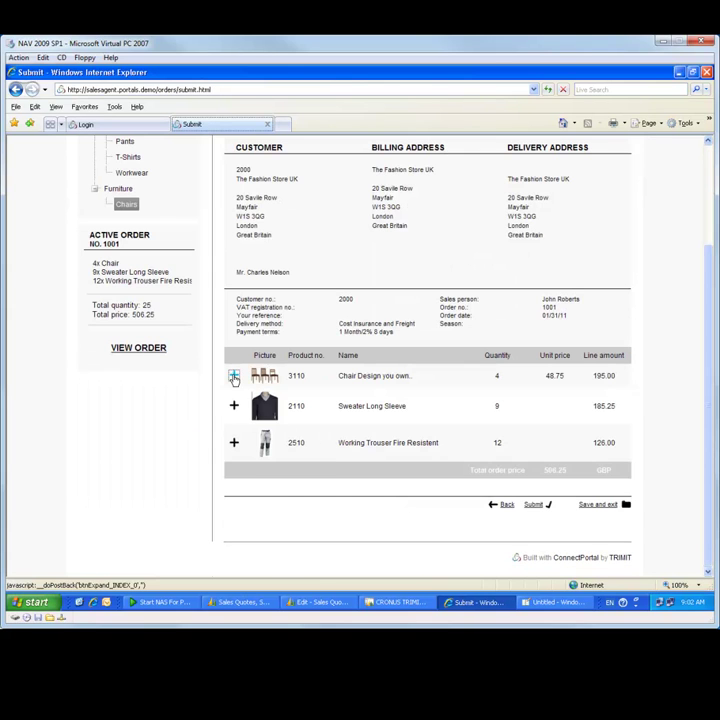
click(234, 375)
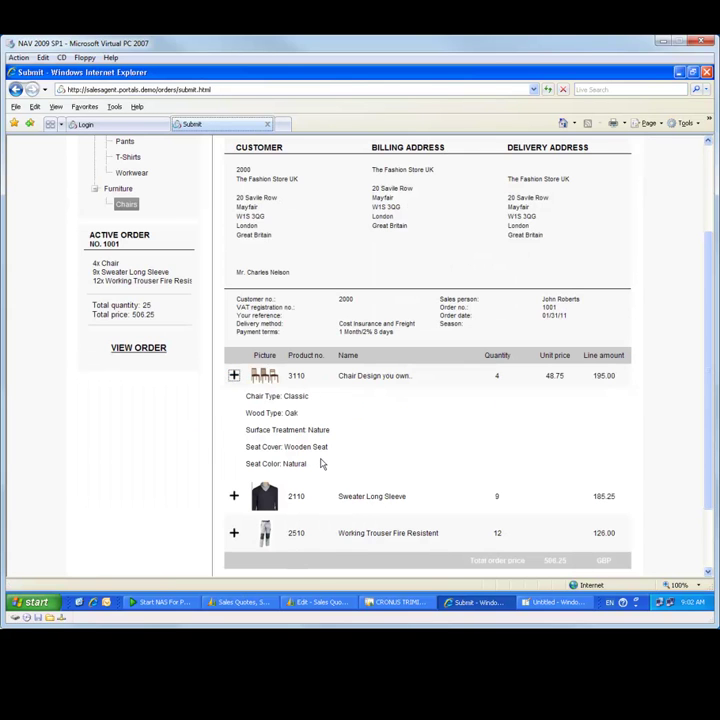
click(234, 376)
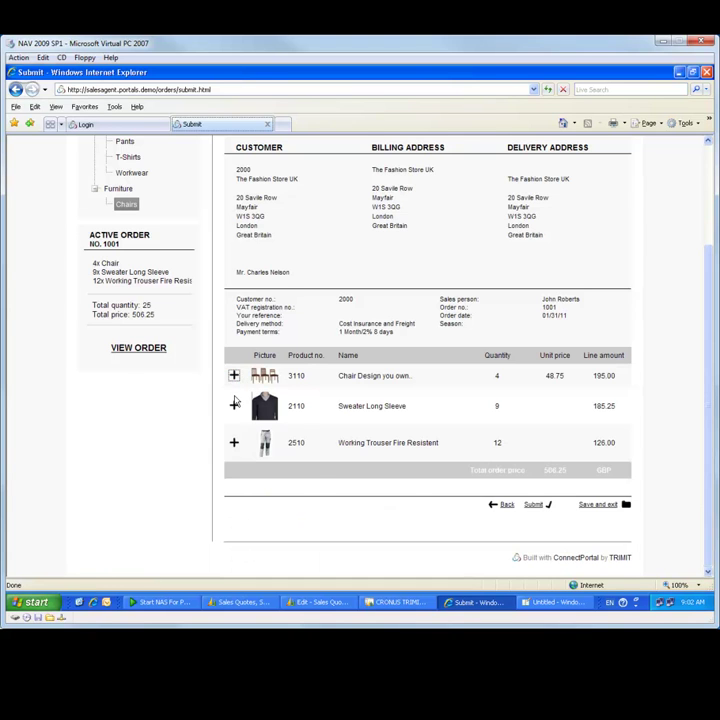
click(234, 406)
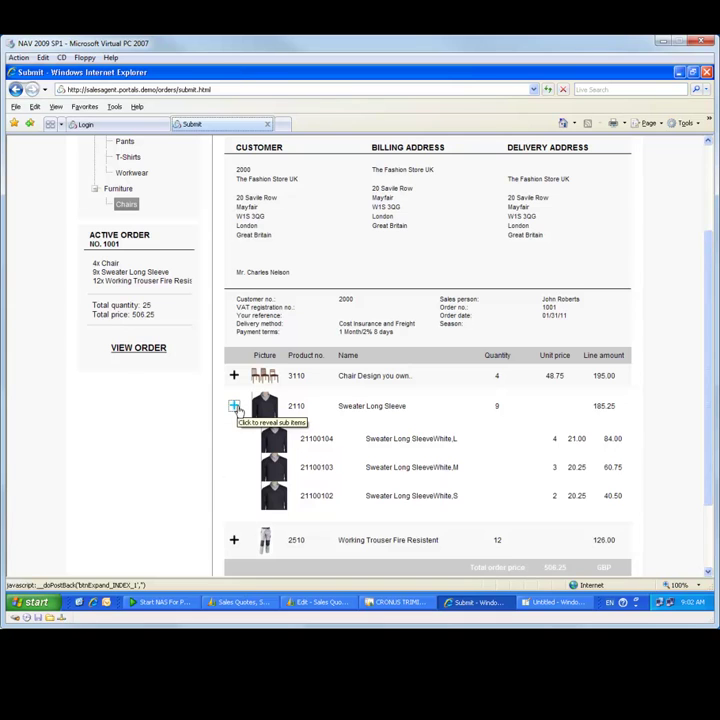
click(234, 406)
click(235, 443)
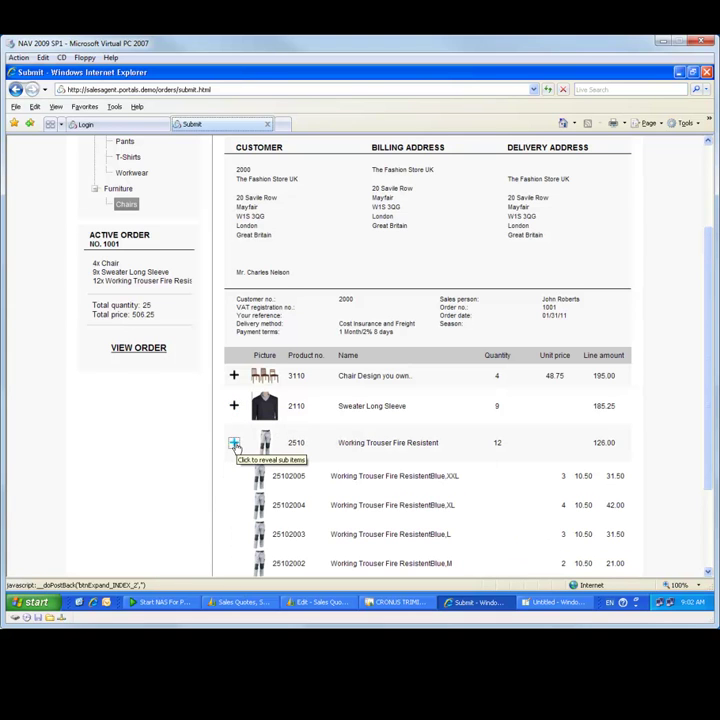
click(235, 443)
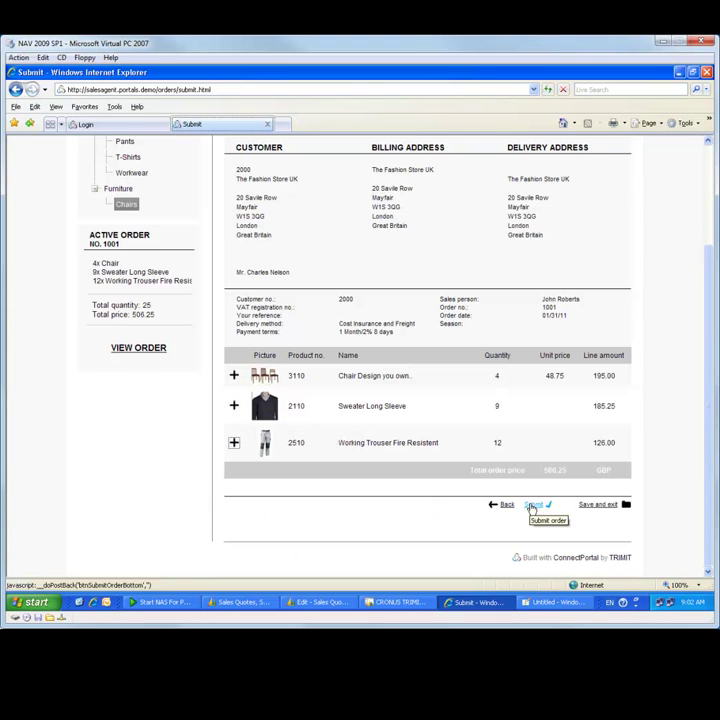
- Submit the order, confirm the submission, and highlight the registered order number in the confirmation message
click(532, 505)
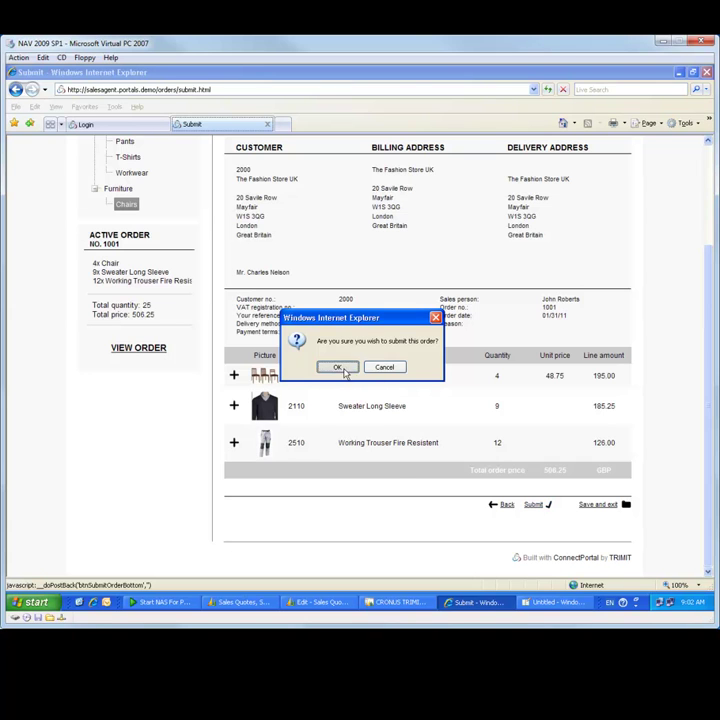
click(338, 367)
drag(711, 345, 715, 390)
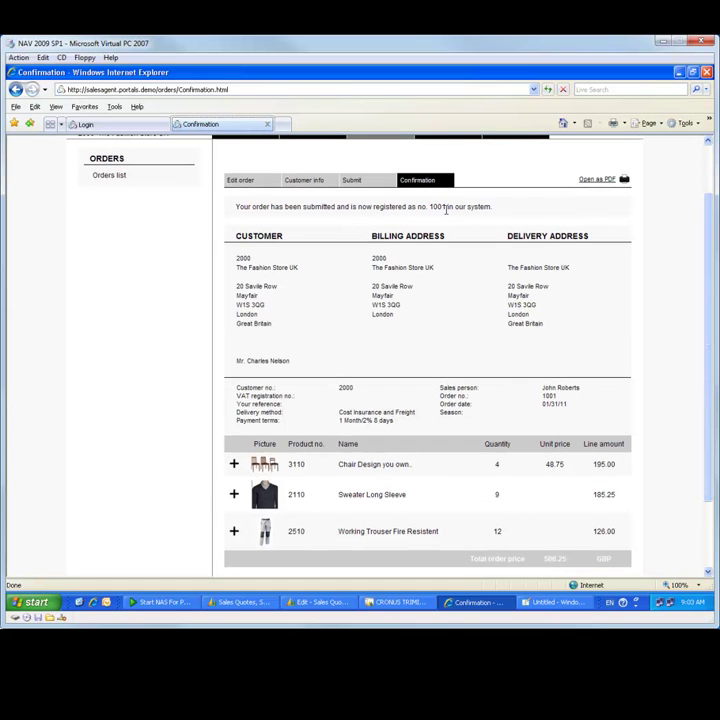
double_click(437, 207)
click(550, 212)
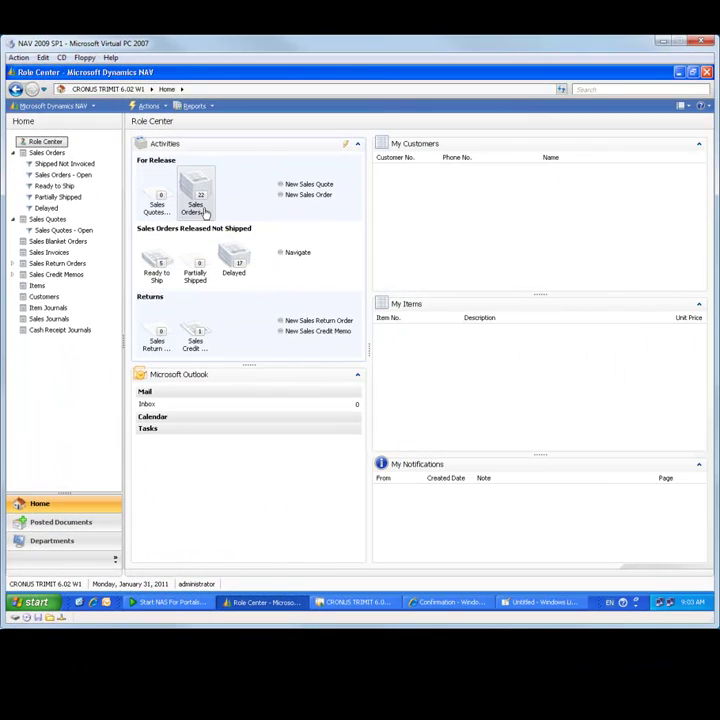
- Switch to the Dynamics NAV Role Center, open the submitted Fashion Store UK order from the open sales orders, and examine its chair line
click(203, 212)
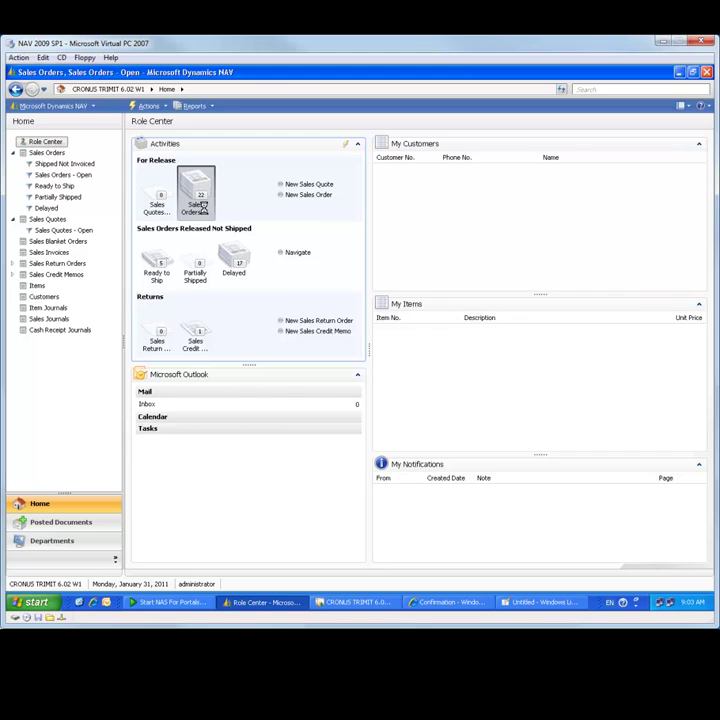
double_click(145, 242)
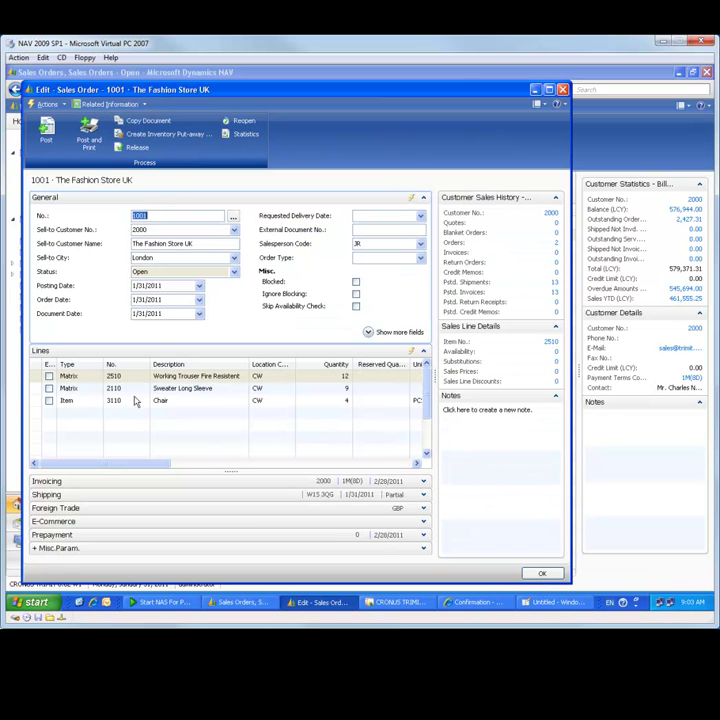
click(215, 402)
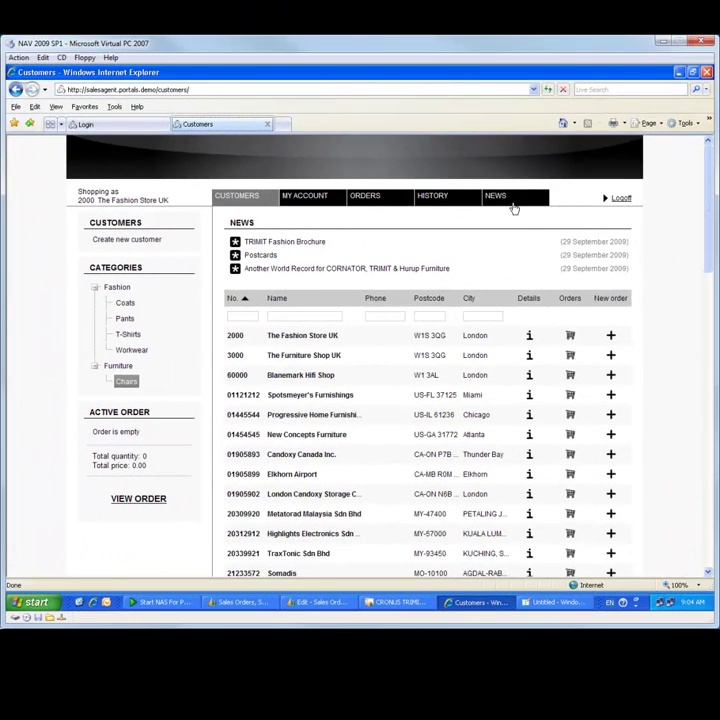
- Open the portal's news page, switch to Windows Live Writer, and view the posts in the Sales Agent News weblog
click(498, 198)
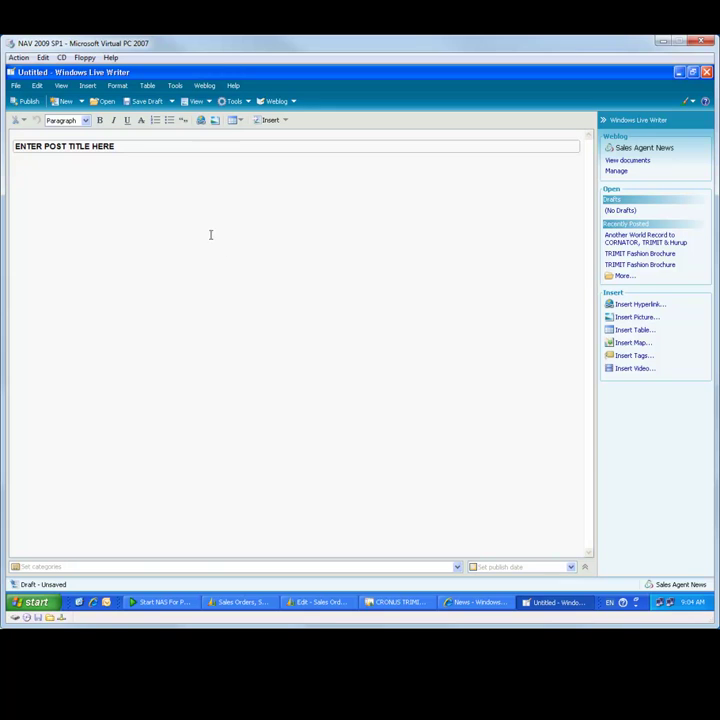
click(277, 101)
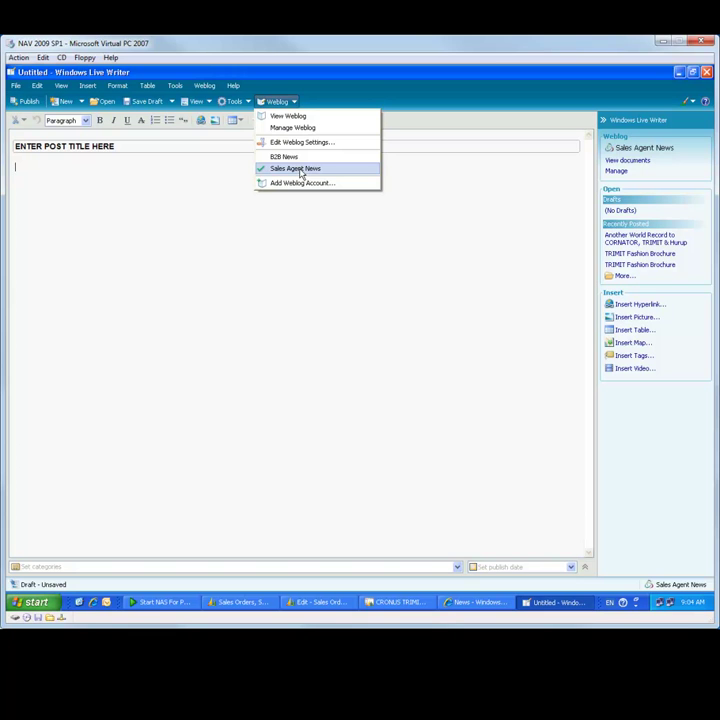
click(300, 170)
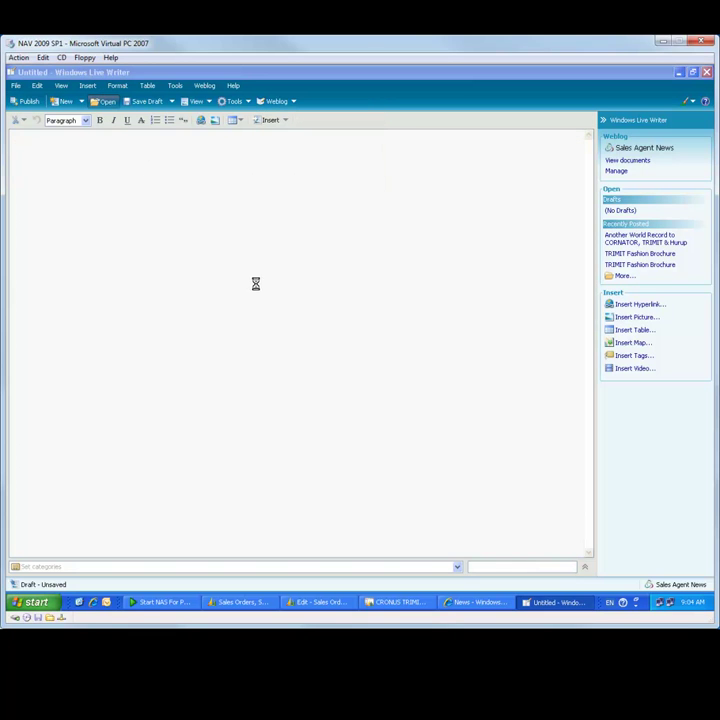
click(229, 372)
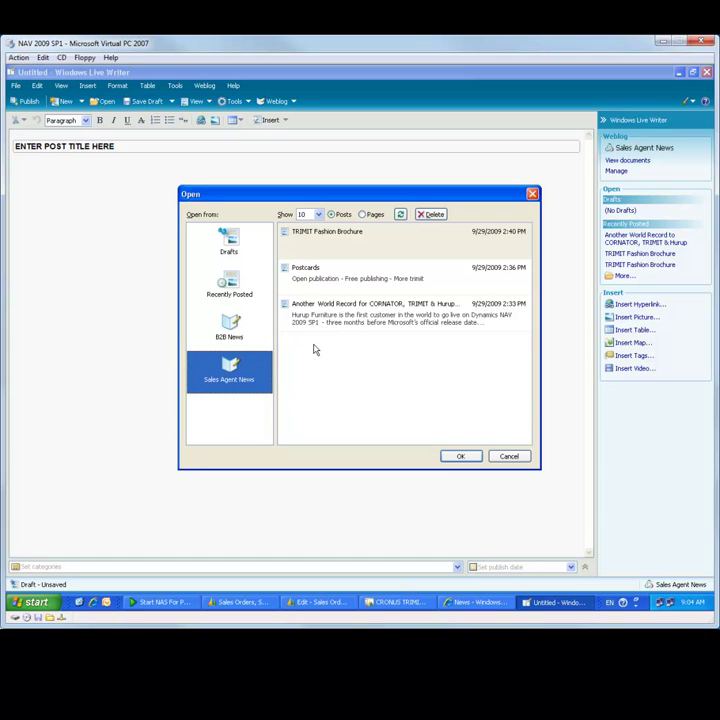
click(446, 458)
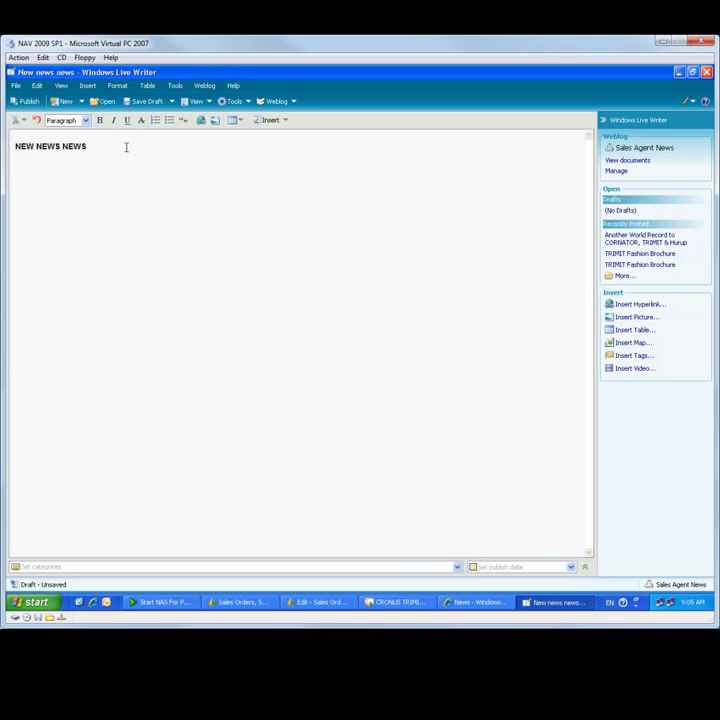
- Compose the post "New news news" with the text "Here are the latest news" and the pictures All_Chairs.jpg and Polo.jpg
click(636, 317)
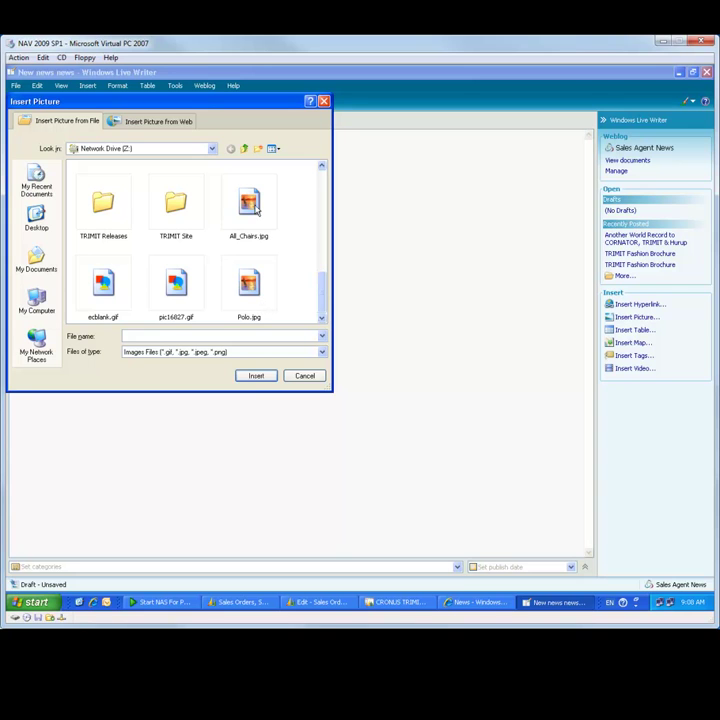
click(233, 192)
click(257, 376)
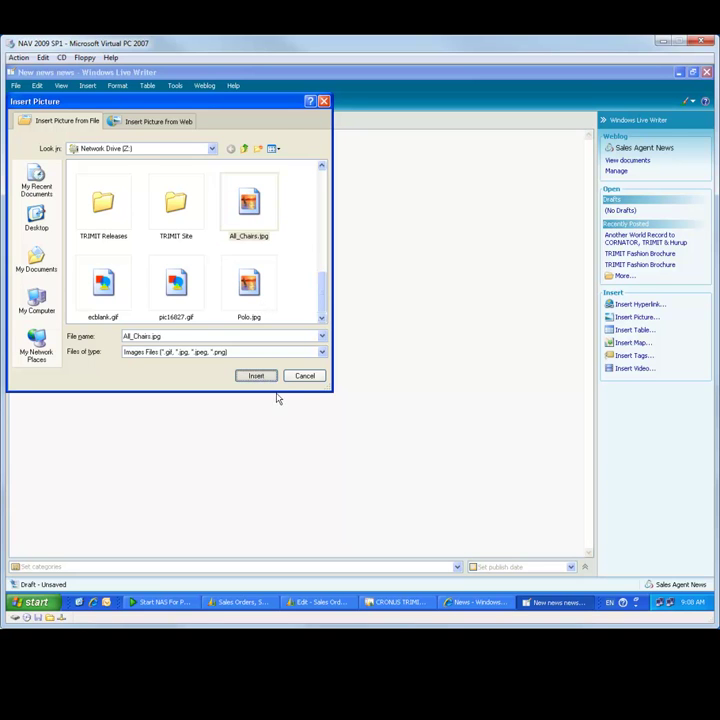
click(640, 317)
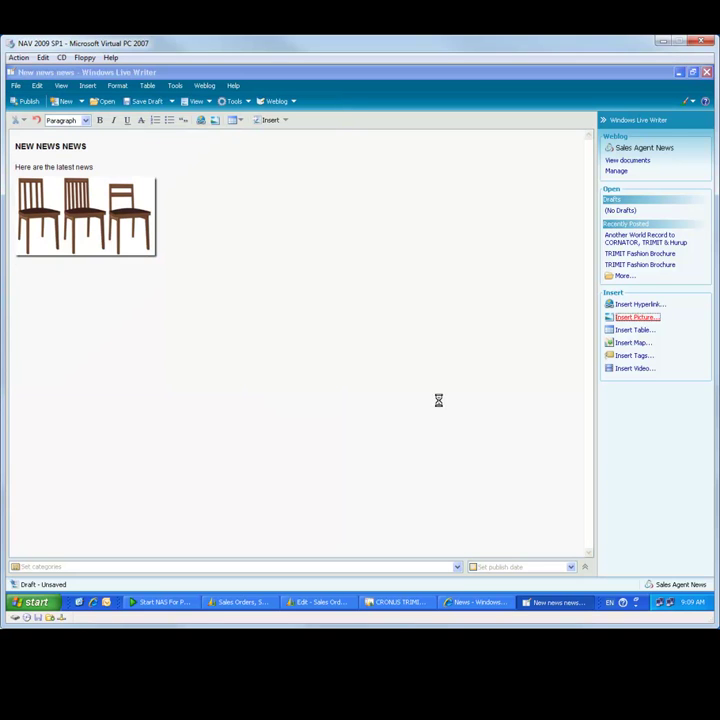
click(256, 287)
click(263, 378)
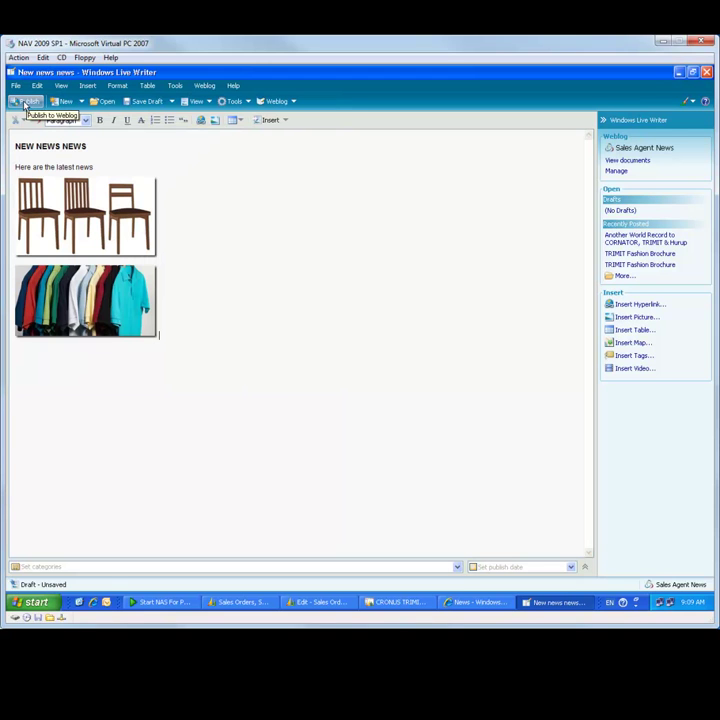
- Publish the post to Sales Agent News, and open it from the portal's news page in Internet Explorer
click(26, 103)
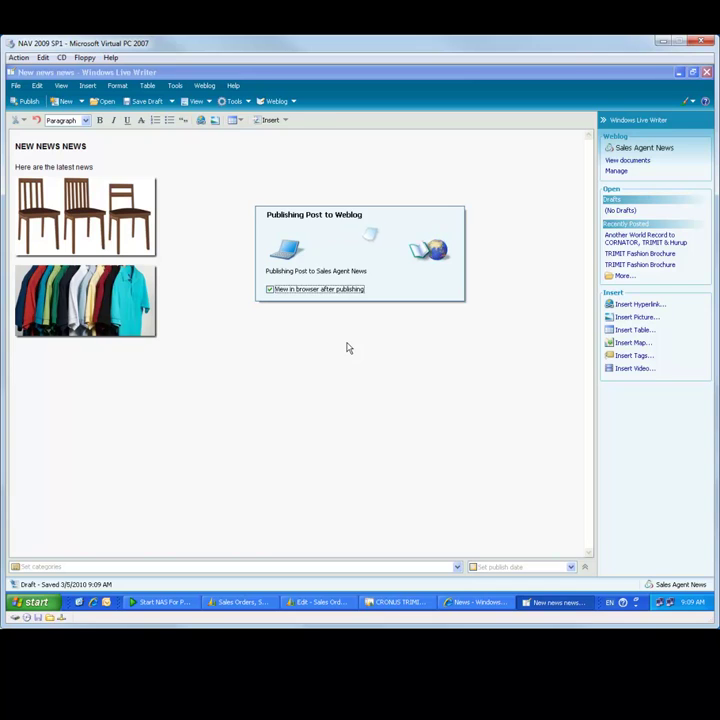
click(487, 603)
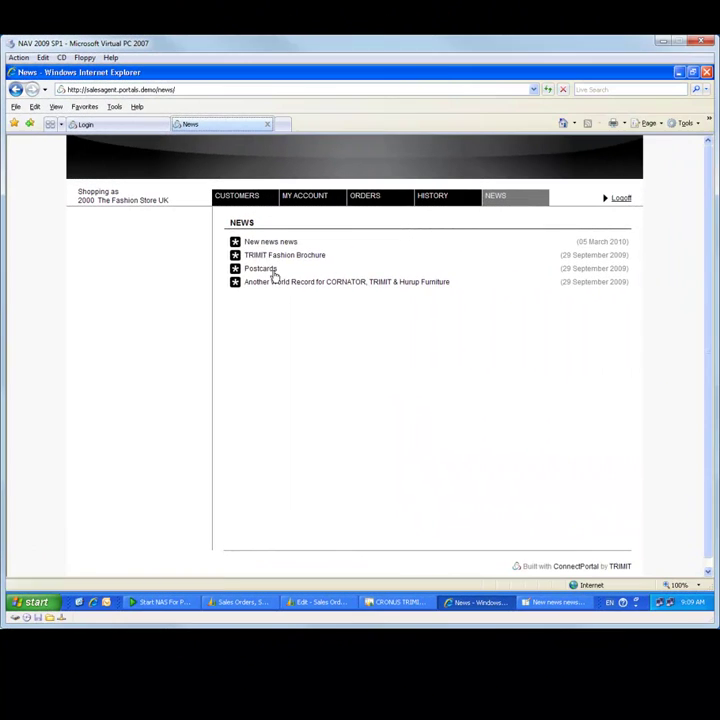
click(266, 247)
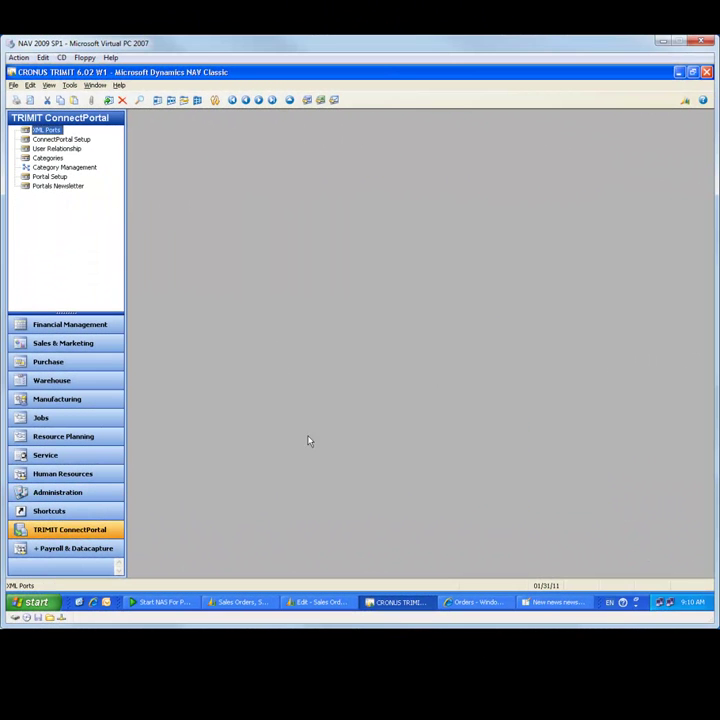
- In Dynamics NAV Classic, examine the ConnectPortal XML port list and close it
click(42, 132)
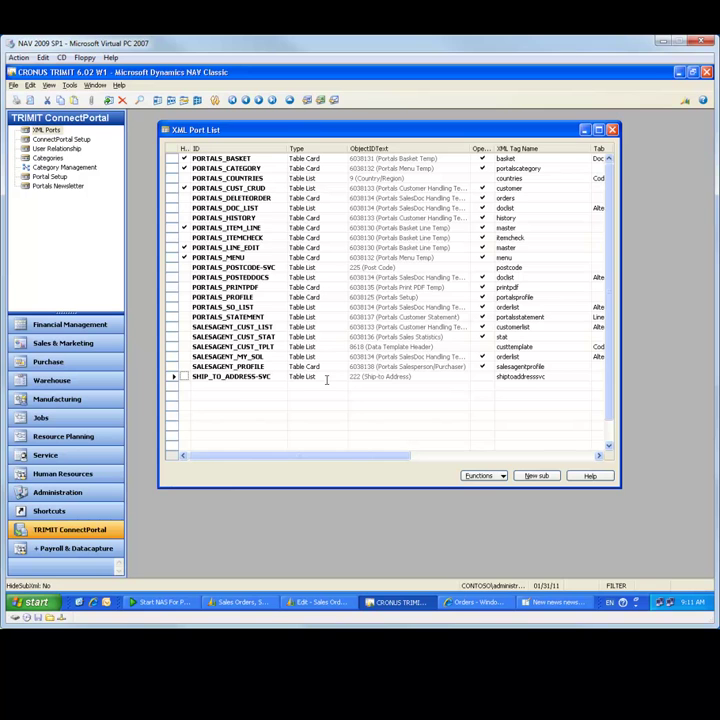
drag(334, 461, 305, 456)
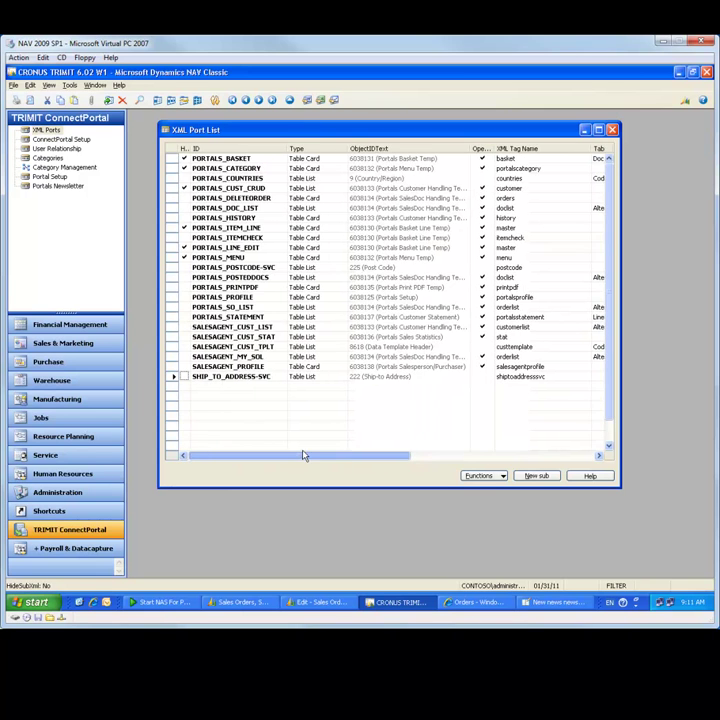
click(612, 129)
- Open User Relationship management and set the status filter to All
key(Down)
key(Down)
key(Return)
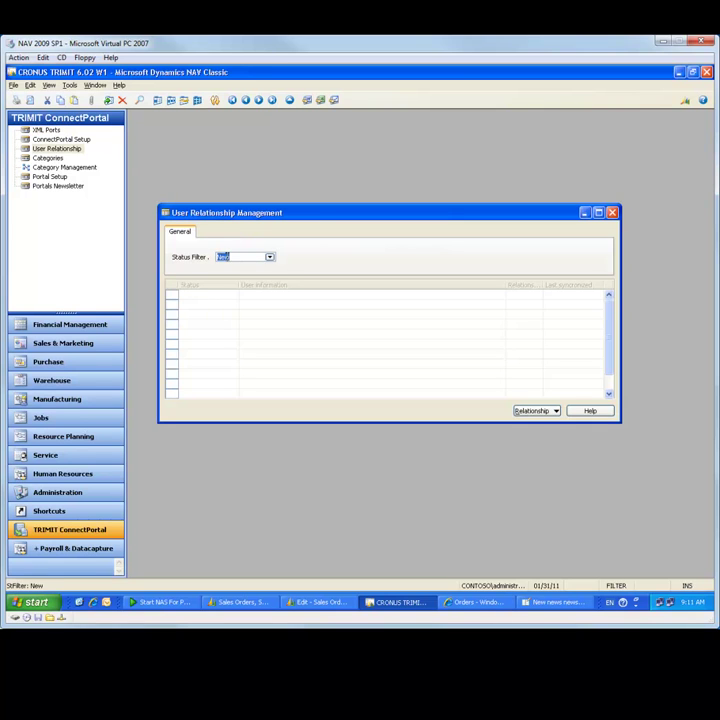
click(269, 257)
click(221, 296)
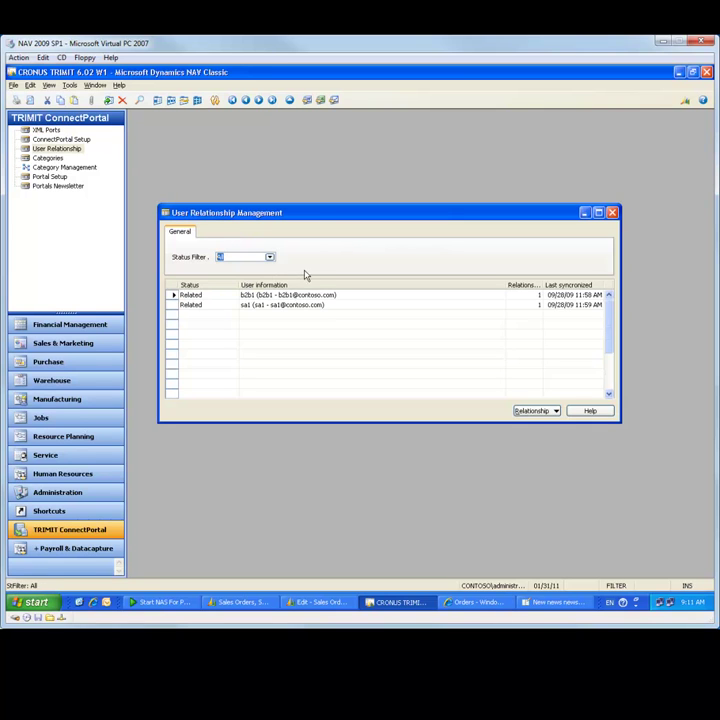
key(Tab)
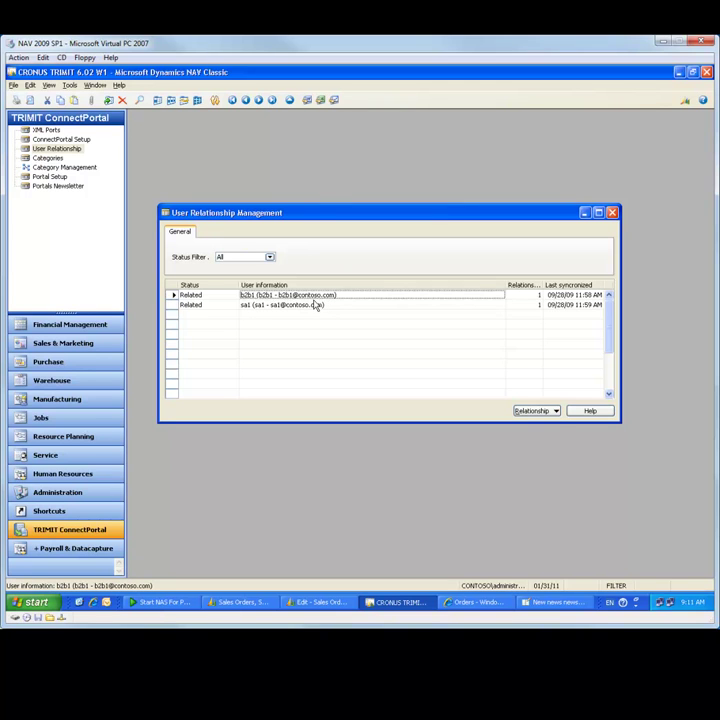
- View the b2b1 user's relationship list and its available relationship types, leaving the type unchanged, and close the list
click(530, 296)
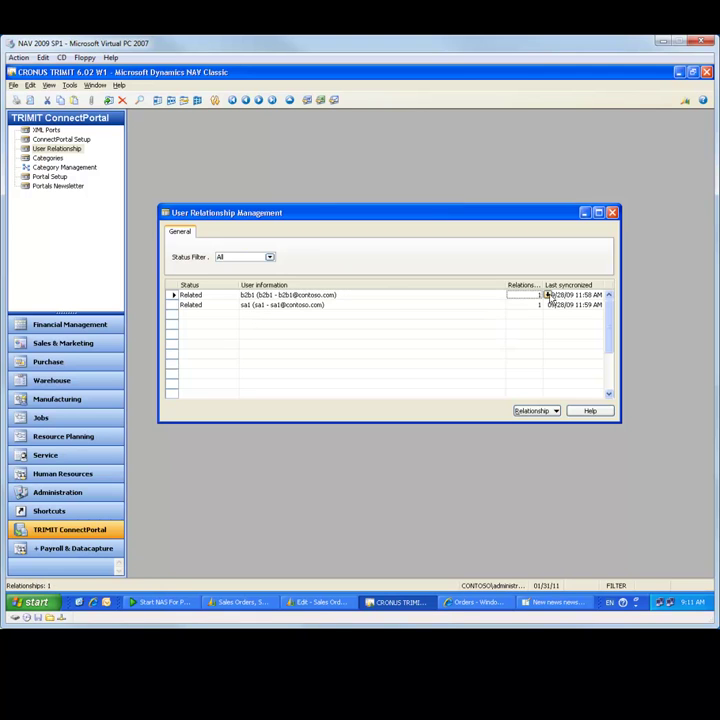
click(548, 296)
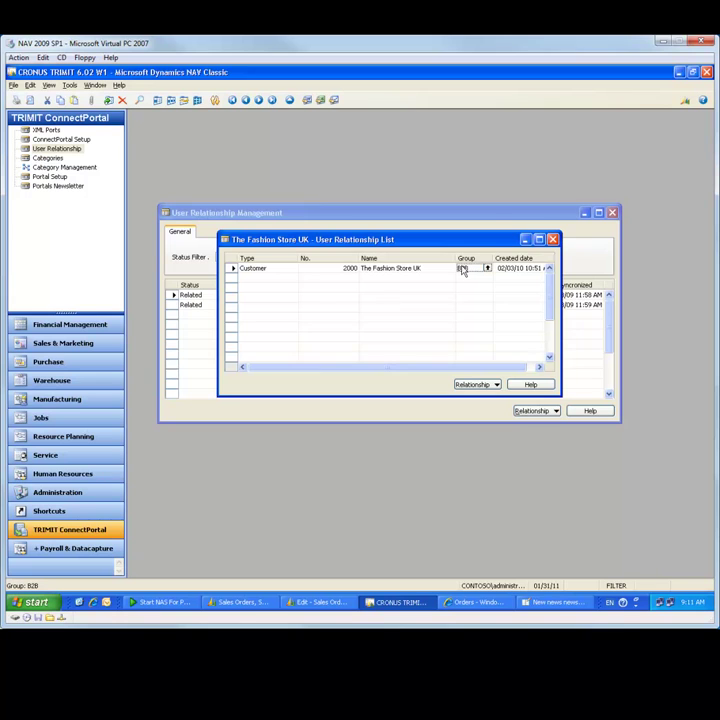
click(276, 272)
click(293, 269)
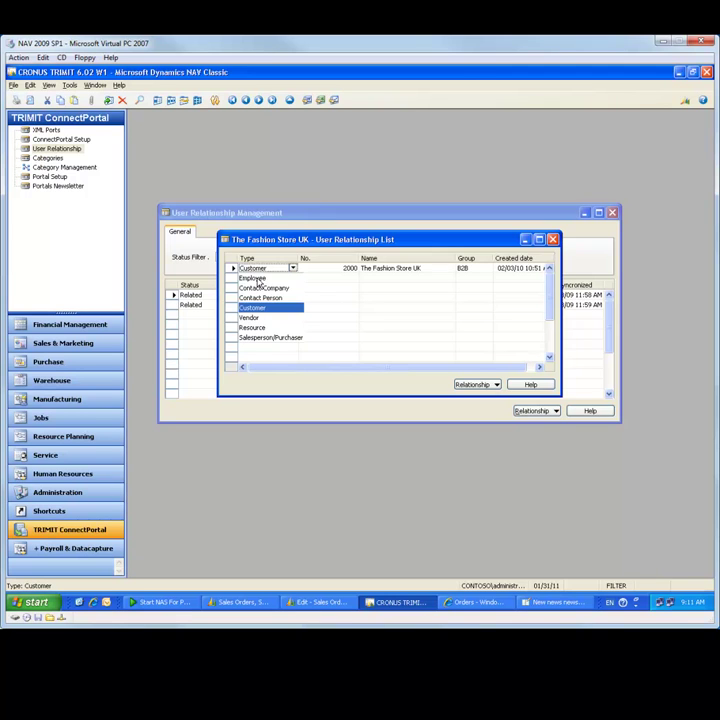
click(552, 239)
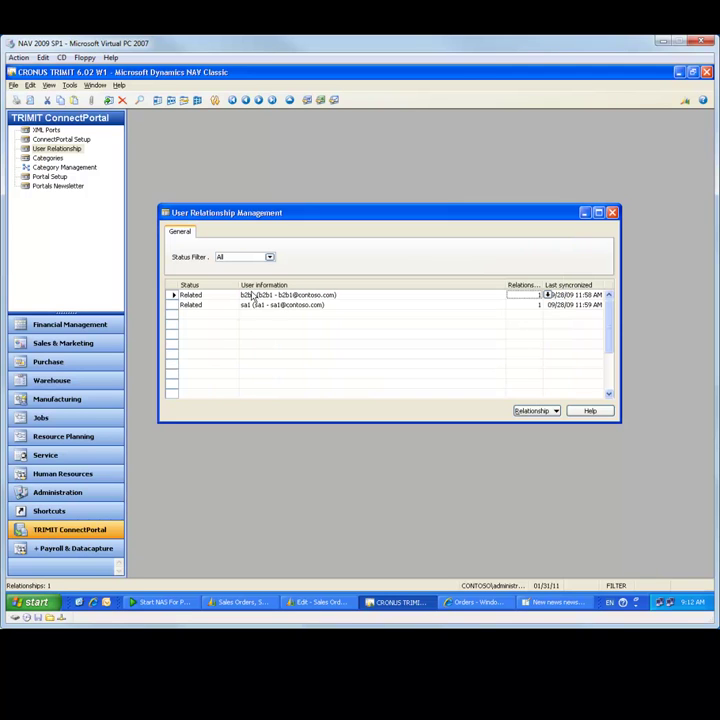
- View the relationship list of the sa1 user, and close it together with User Relationship management
click(546, 305)
click(546, 305)
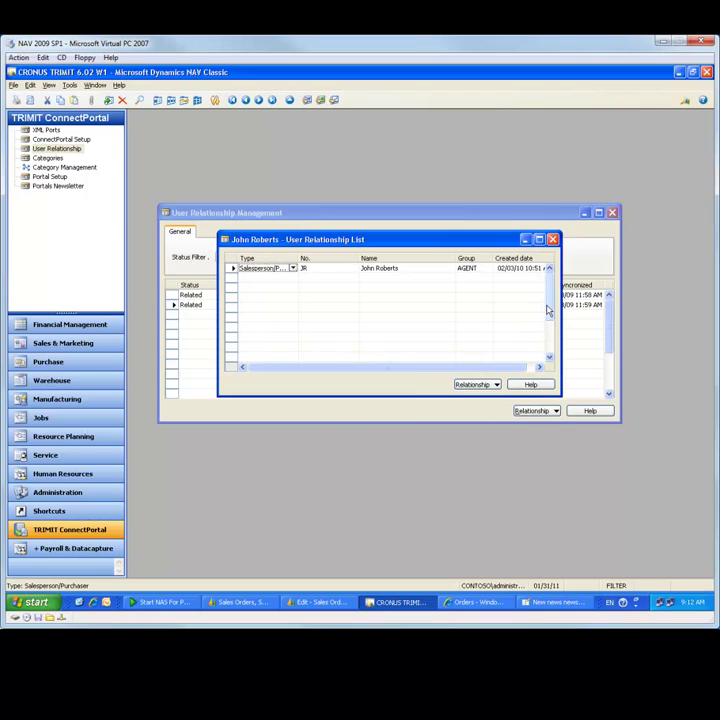
key(Escape)
key(Escape)
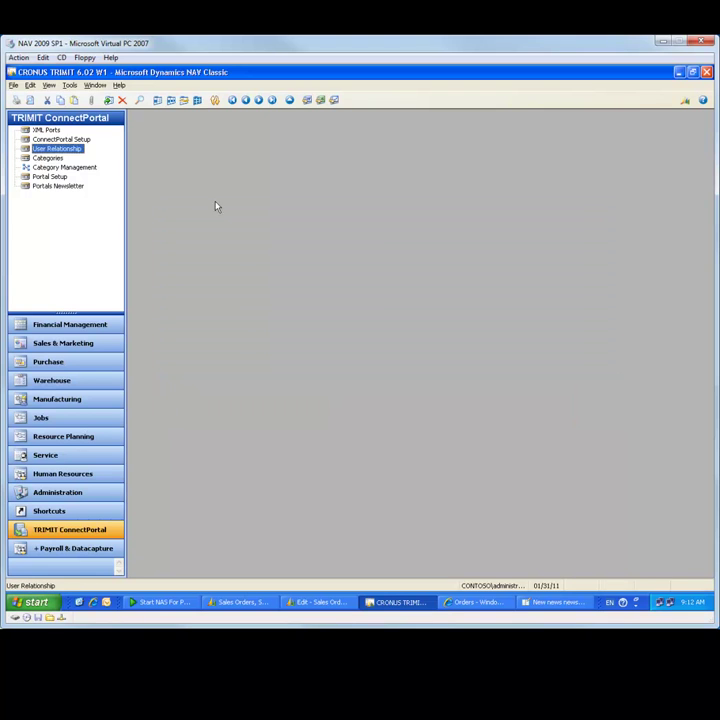
- View the T-Shirts category in the Sales Agent portal, and open the T-SHIRTS category lines from the Category List in Dynamics NAV Classic
click(50, 159)
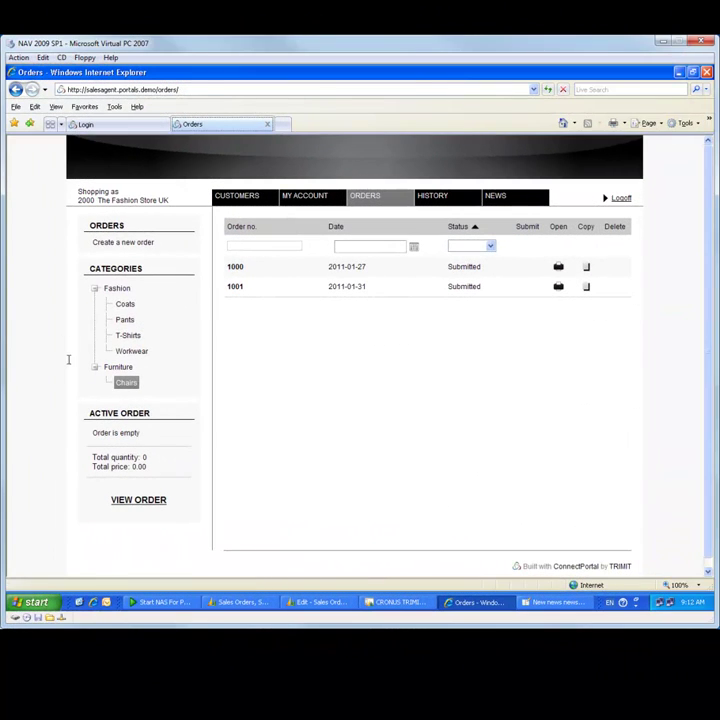
click(129, 336)
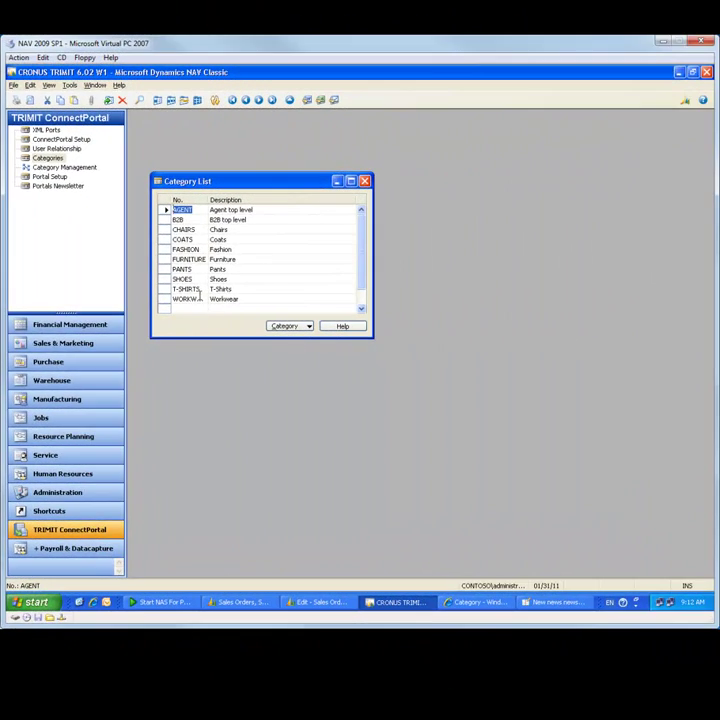
click(199, 290)
click(285, 327)
click(350, 351)
click(352, 327)
click(352, 350)
- Add a Matrix line for item number 2100 to the T-SHIRTS category and close the category lines
key(Down)
key(Down)
key(Tab)
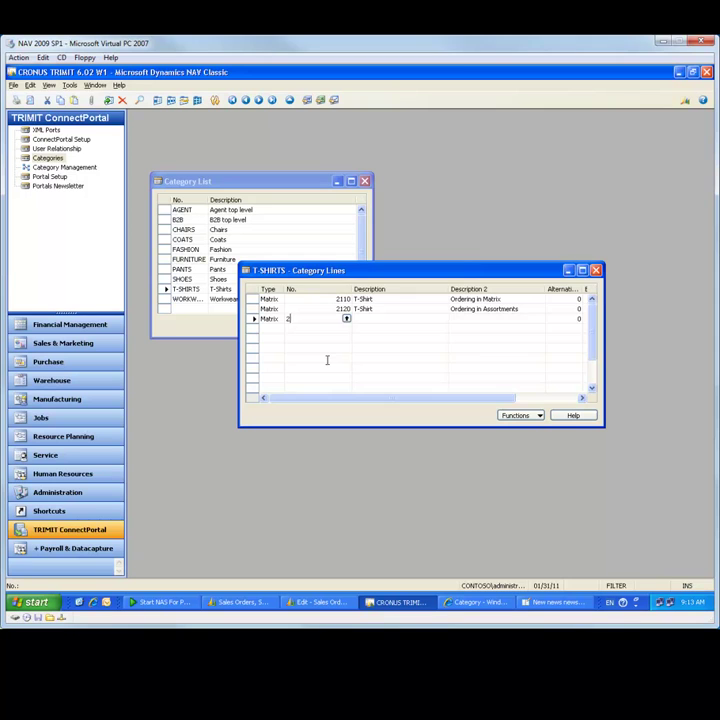
key(Tab)
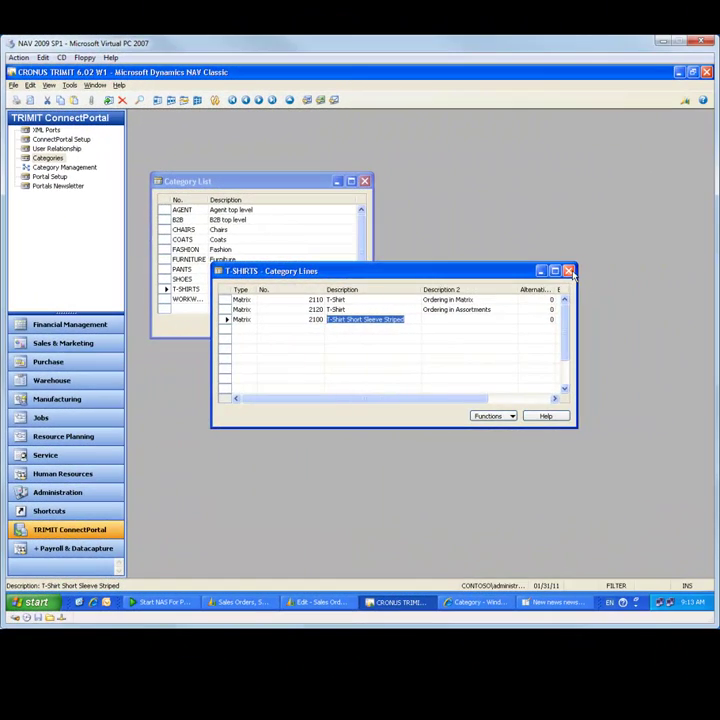
click(570, 271)
- Open Category Management and filter the items by Master No. 2110
click(62, 167)
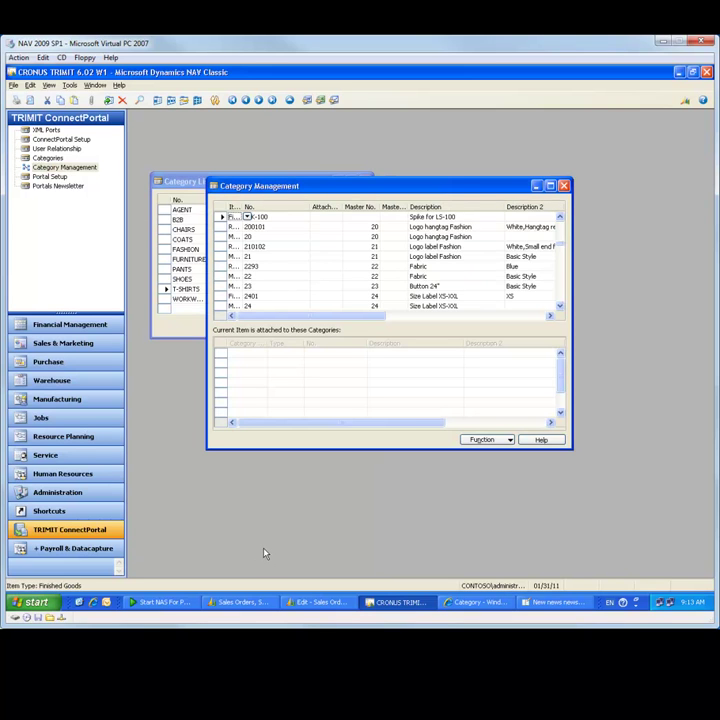
key(F7)
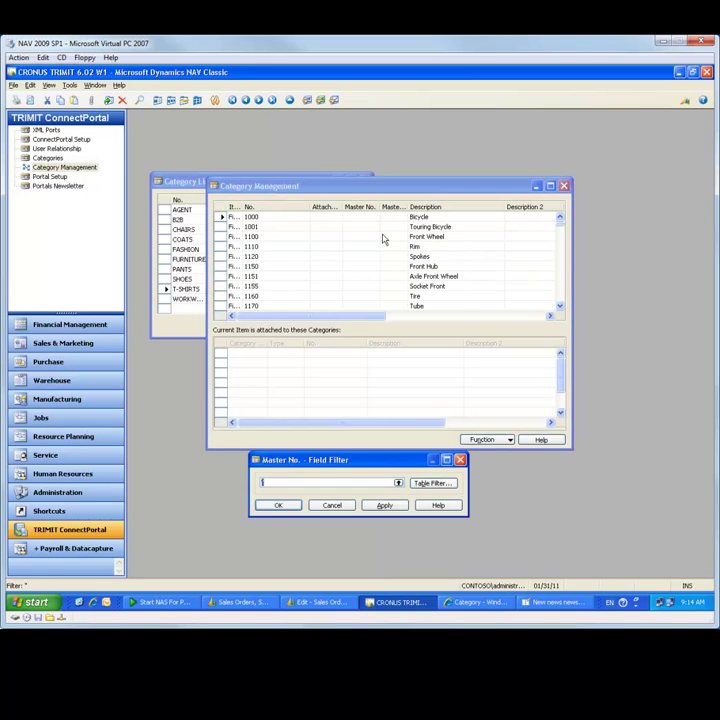
text(2110)
key(Return)
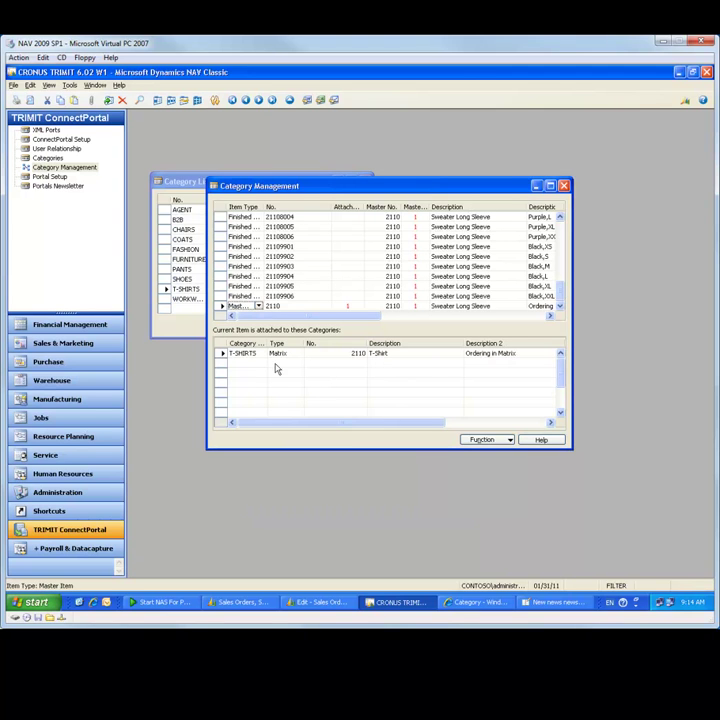
- Examine the category attachment of master item 2110, select finished item 21108005 and view the functions for attaching lines to a category
click(244, 355)
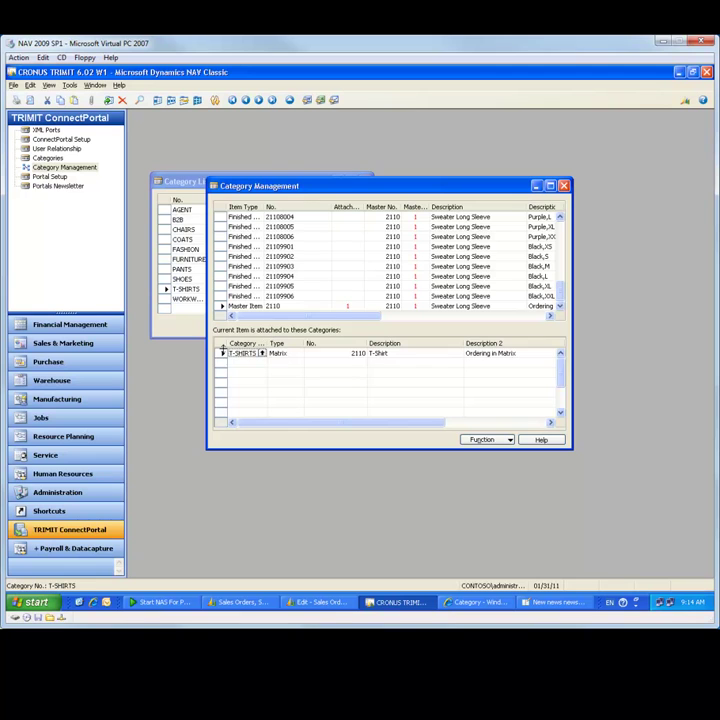
click(290, 226)
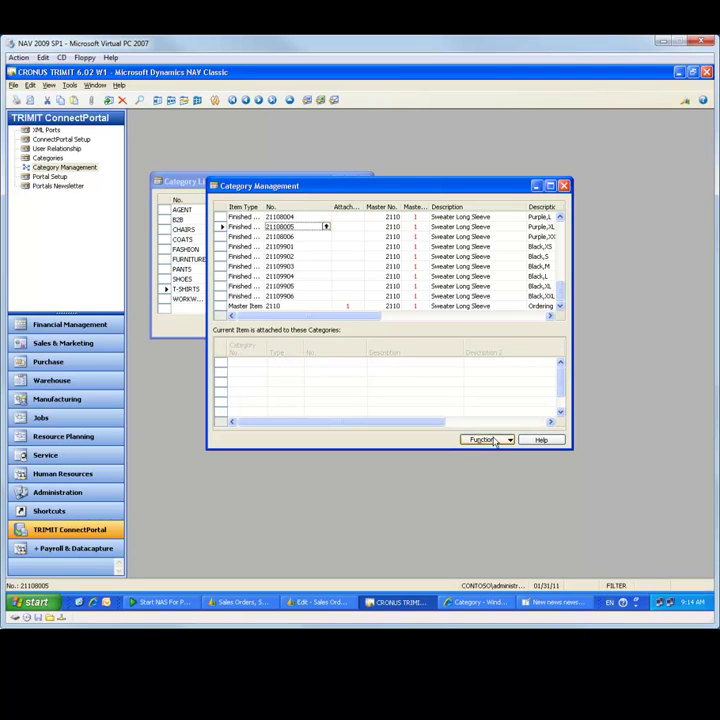
click(493, 441)
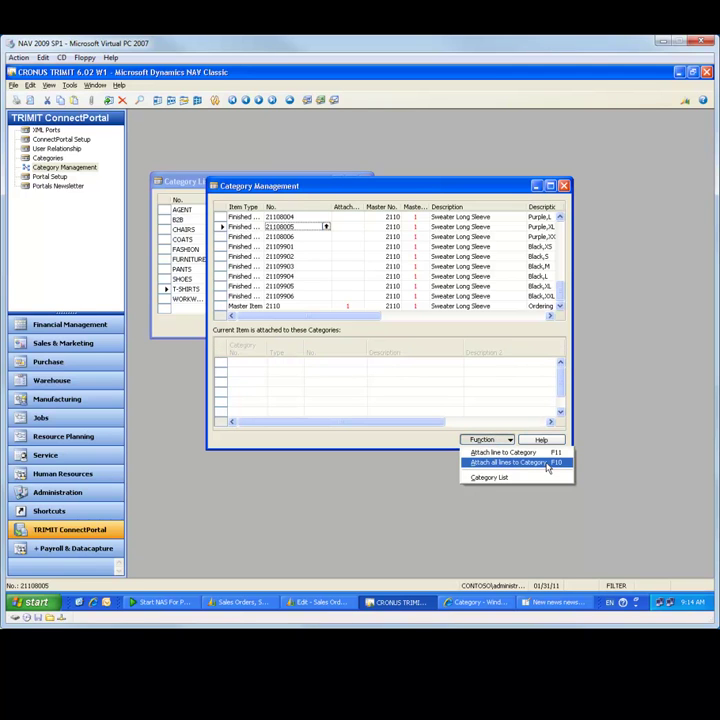